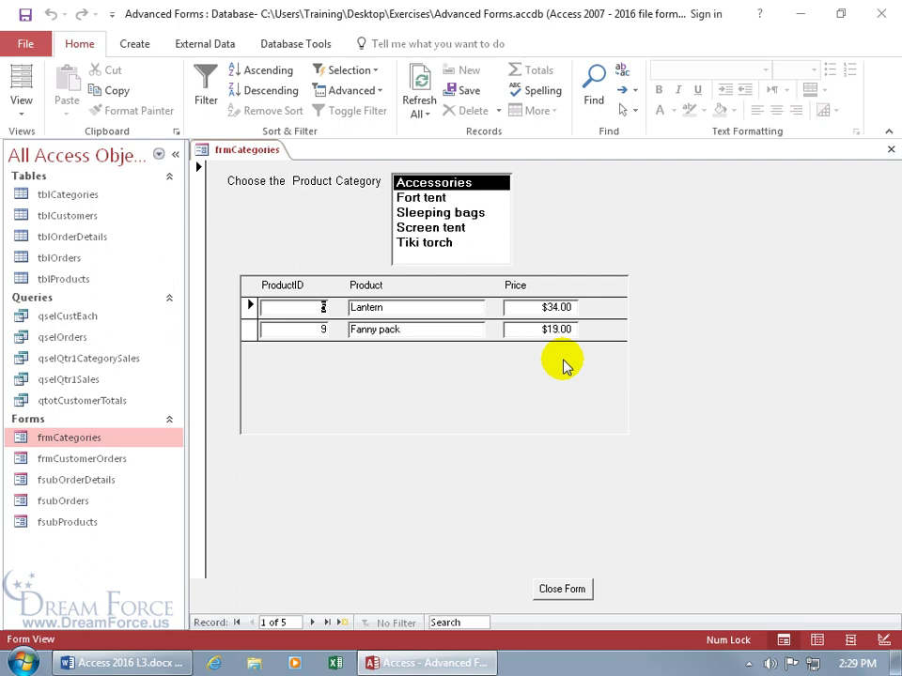
# Open frmCategories in Design View and select the subform's Price text box for formatting
pyautogui.rightClick(673, 456)
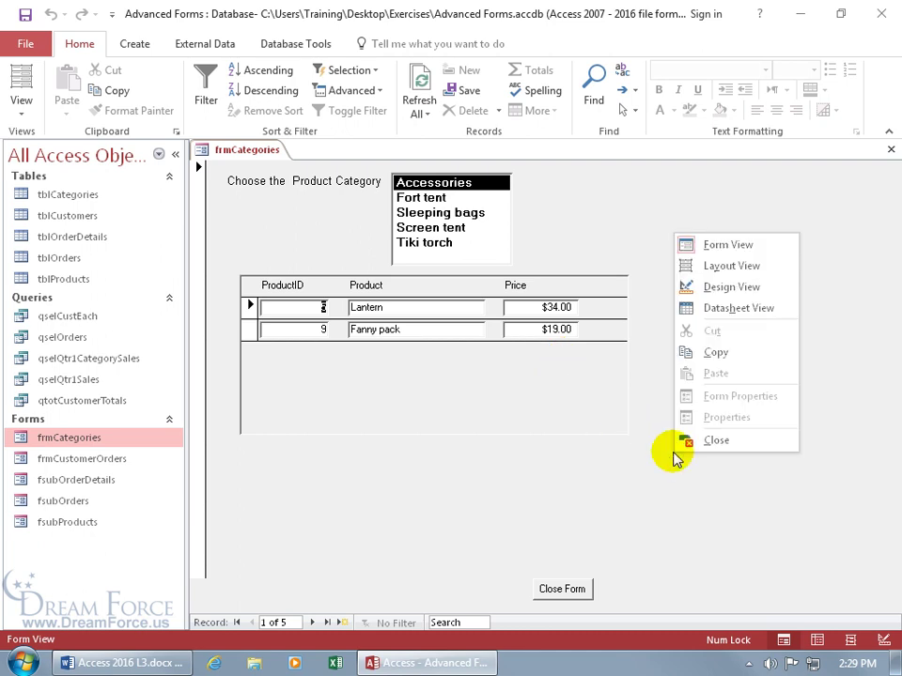
pyautogui.click(696, 286)
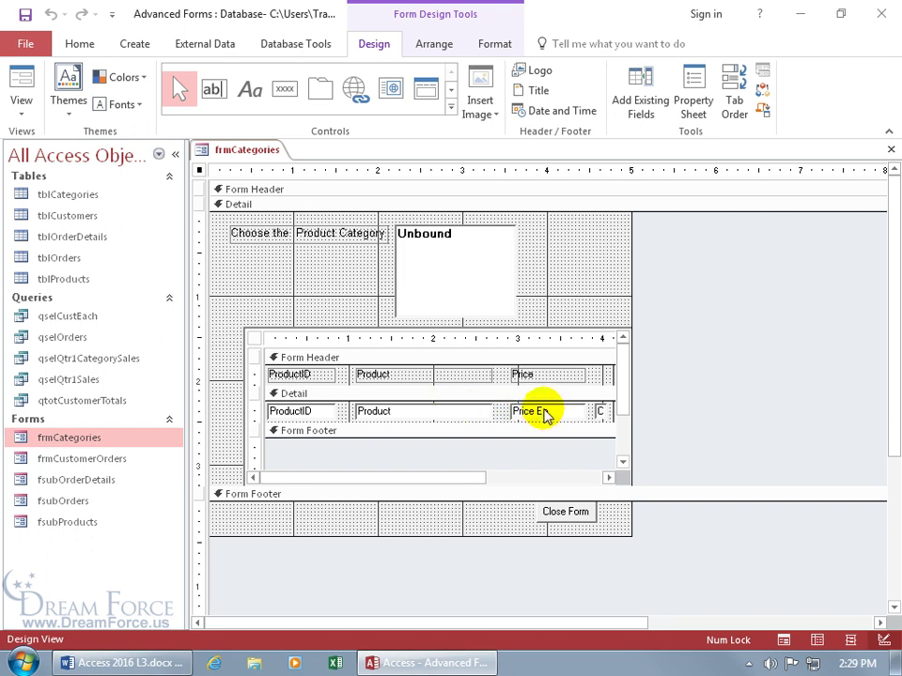
pyautogui.click(543, 414)
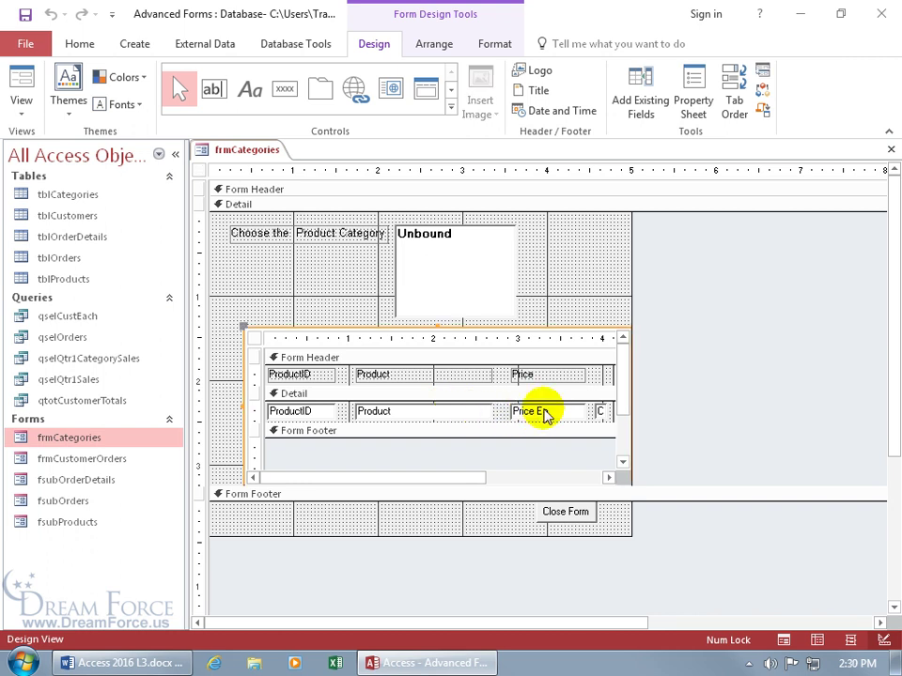
pyautogui.click(529, 415)
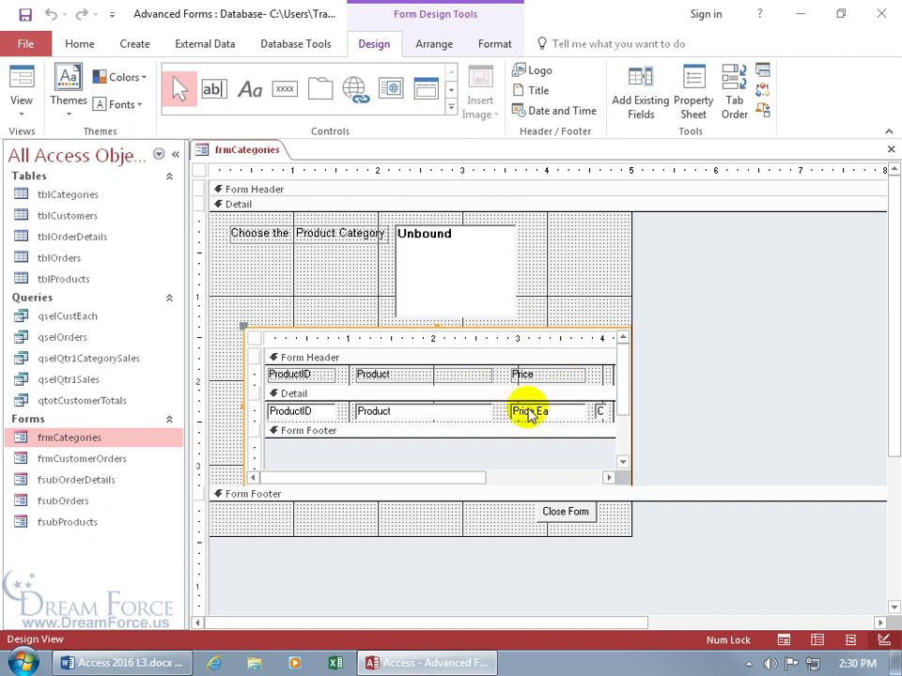
pyautogui.click(532, 413)
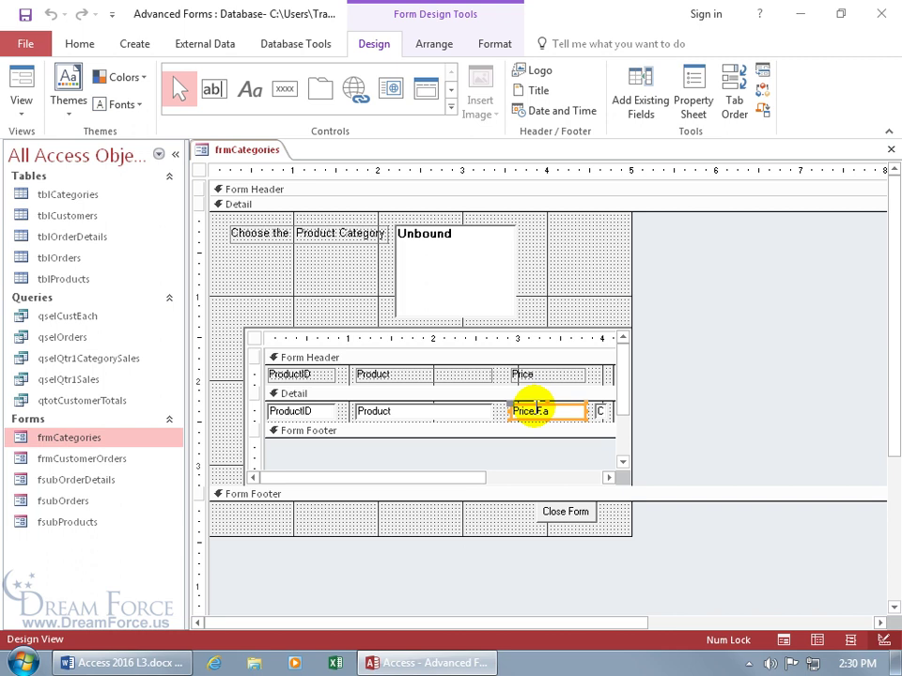
pyautogui.click(498, 47)
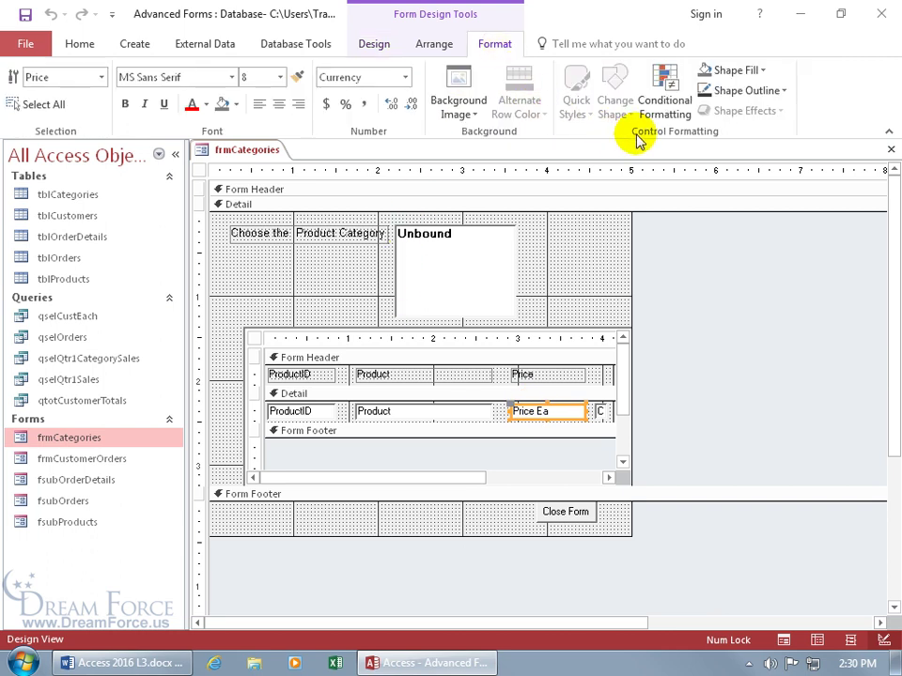
# Start a new conditional formatting rule for Price: value less than or equal to 25
pyautogui.click(659, 111)
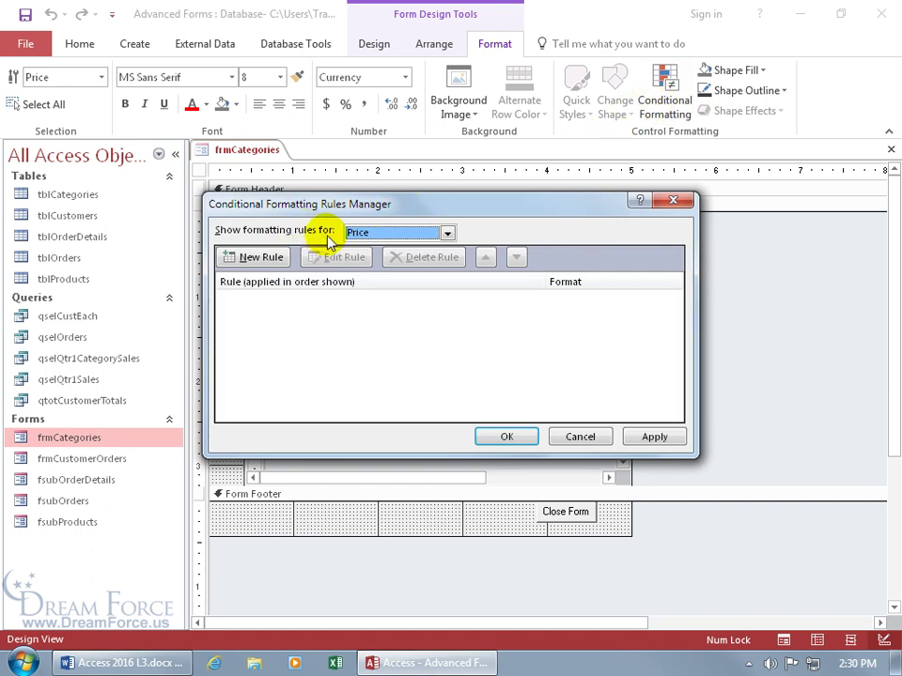
pyautogui.click(447, 233)
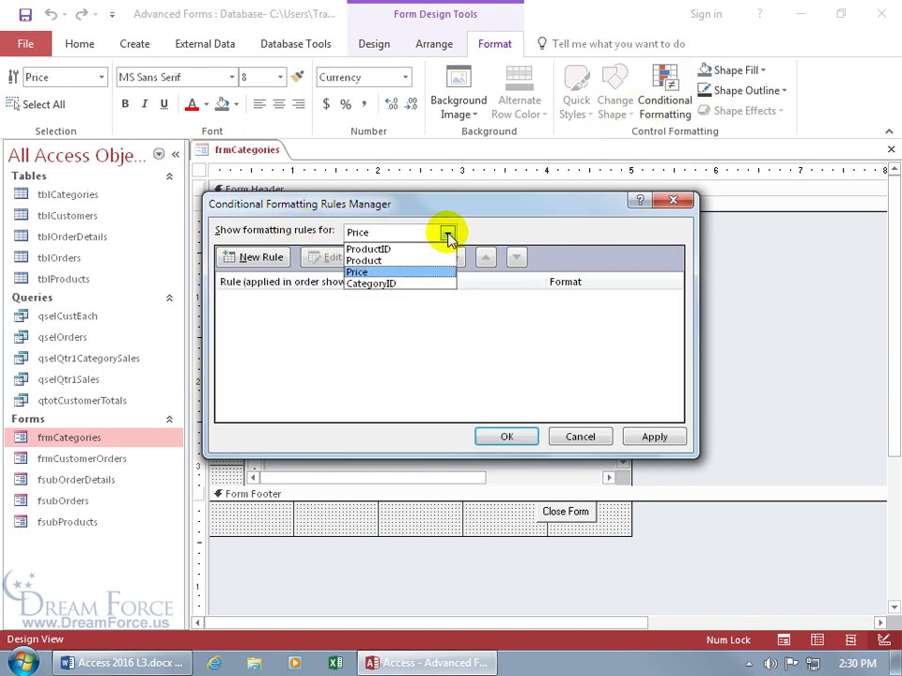
pyautogui.click(477, 227)
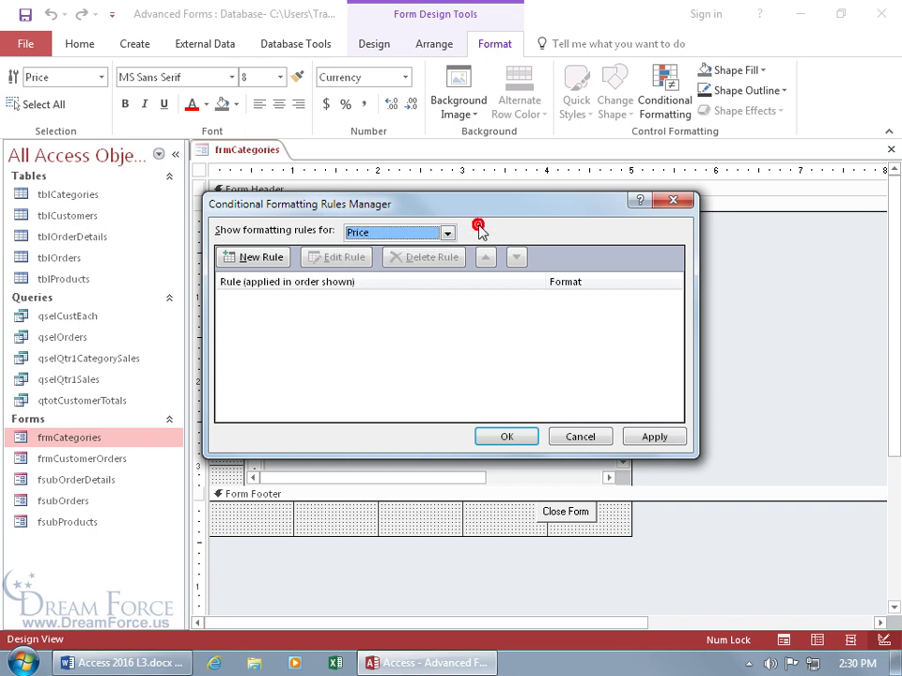
pyautogui.click(250, 259)
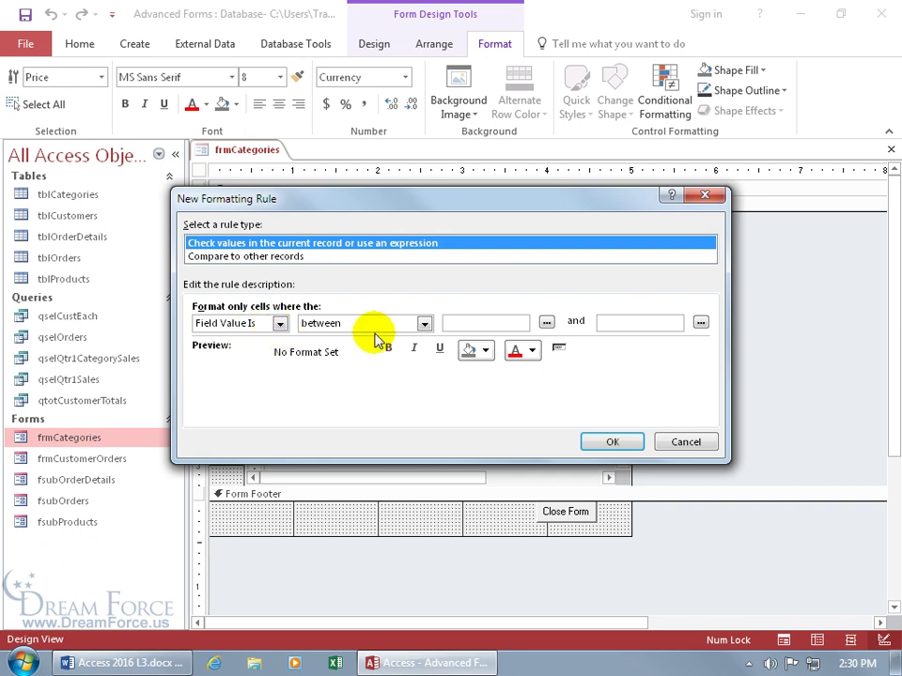
pyautogui.click(423, 323)
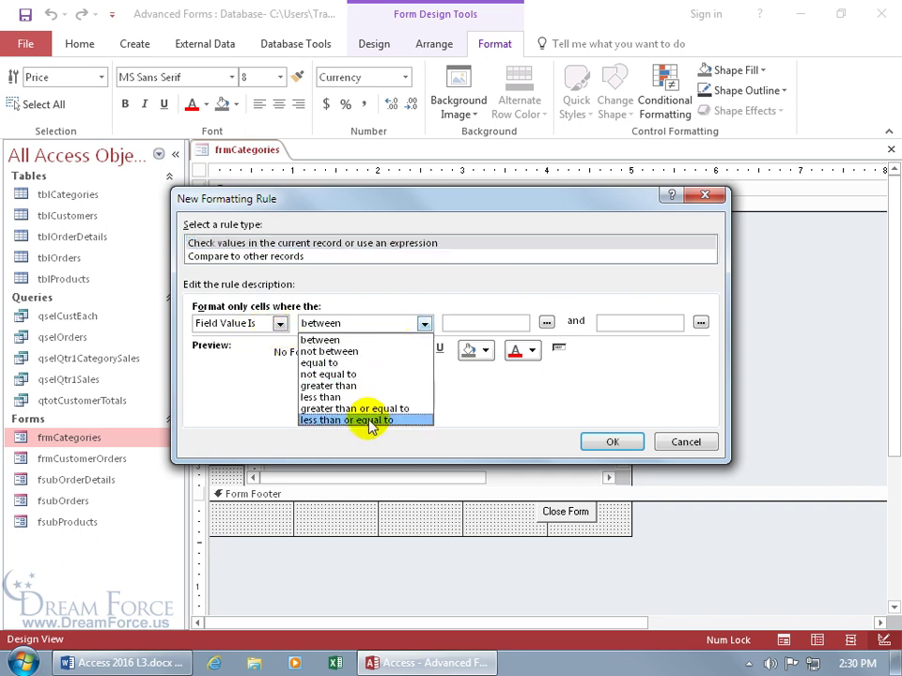
pyautogui.click(372, 425)
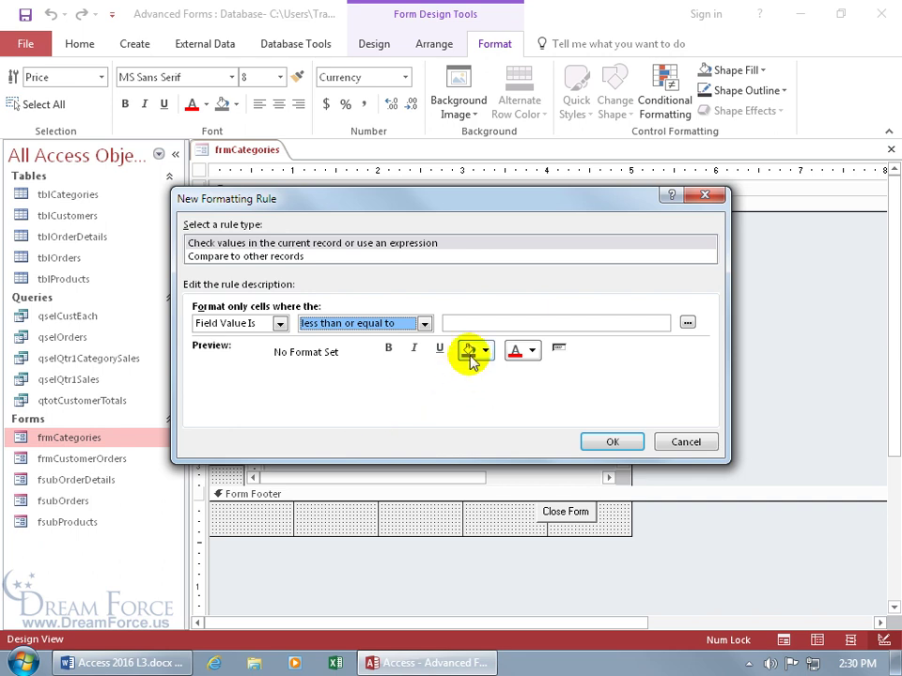
pyautogui.click(461, 320)
pyautogui.write('25')
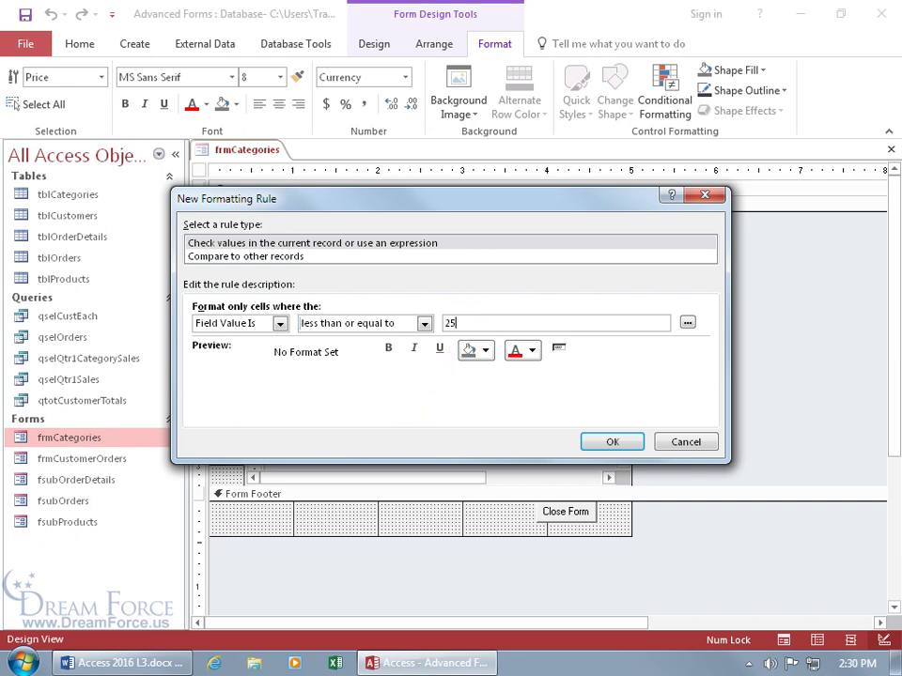
# Format matching prices bold with white text on a purple fill, and save the rule
pyautogui.click(387, 347)
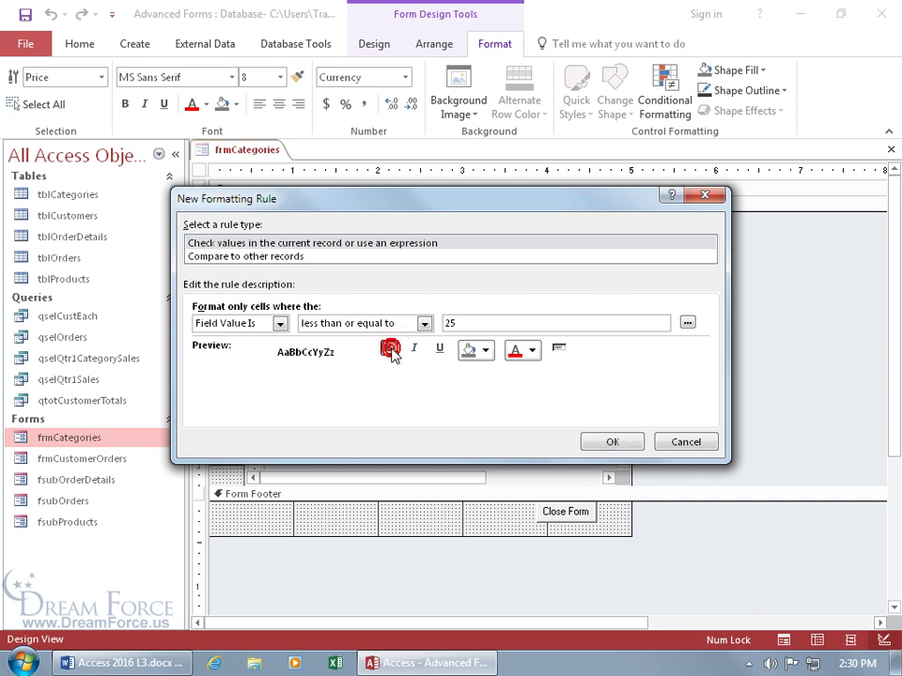
pyautogui.click(484, 351)
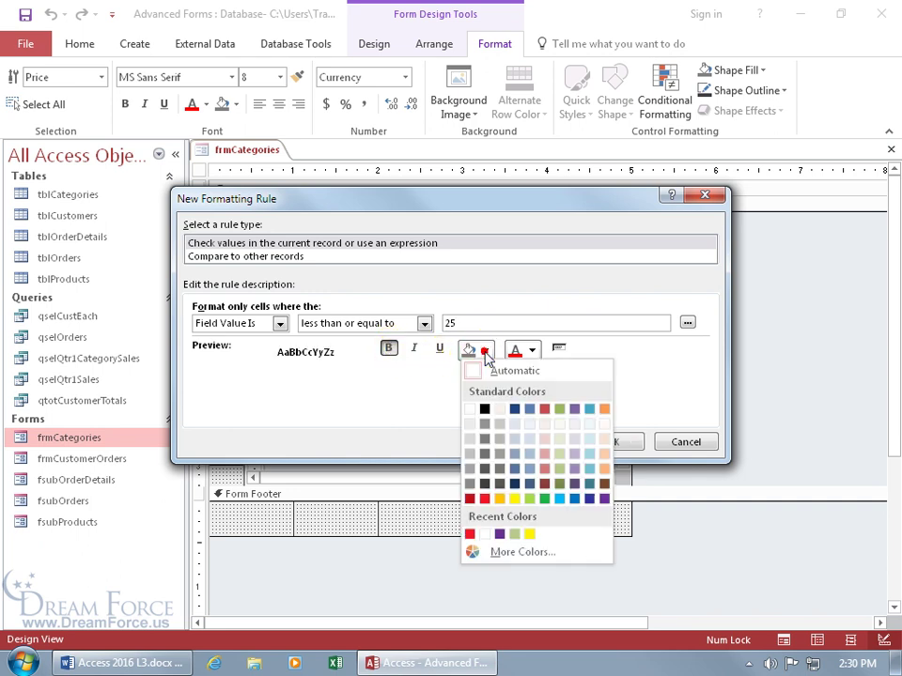
pyautogui.click(501, 535)
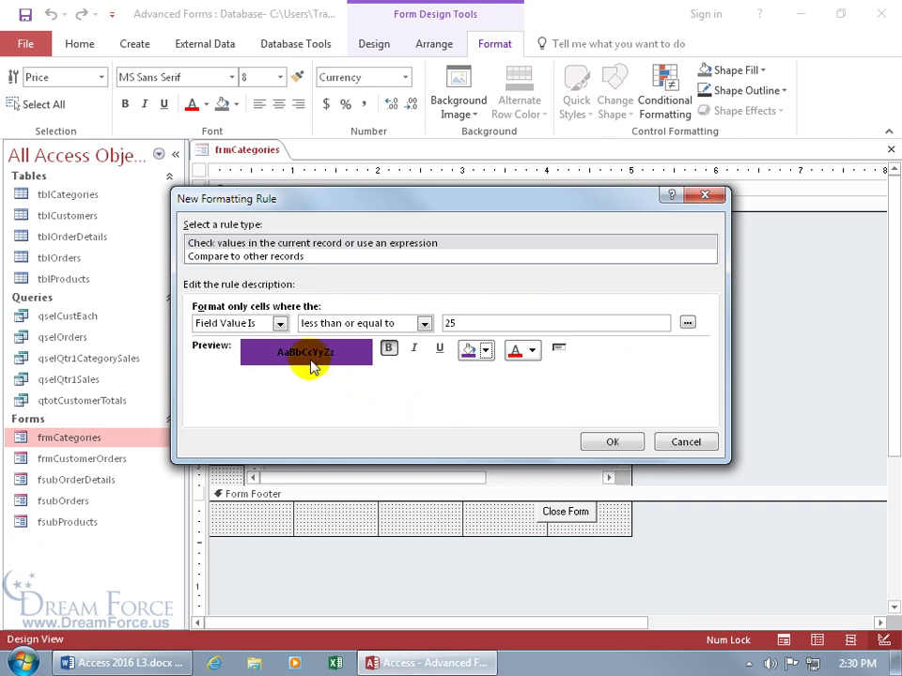
pyautogui.click(534, 352)
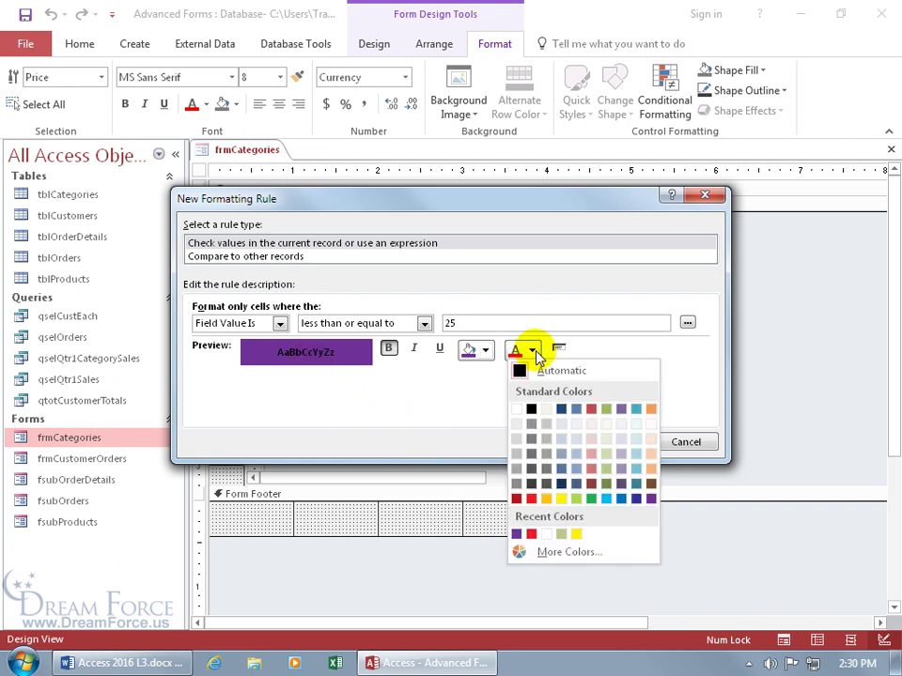
pyautogui.click(529, 411)
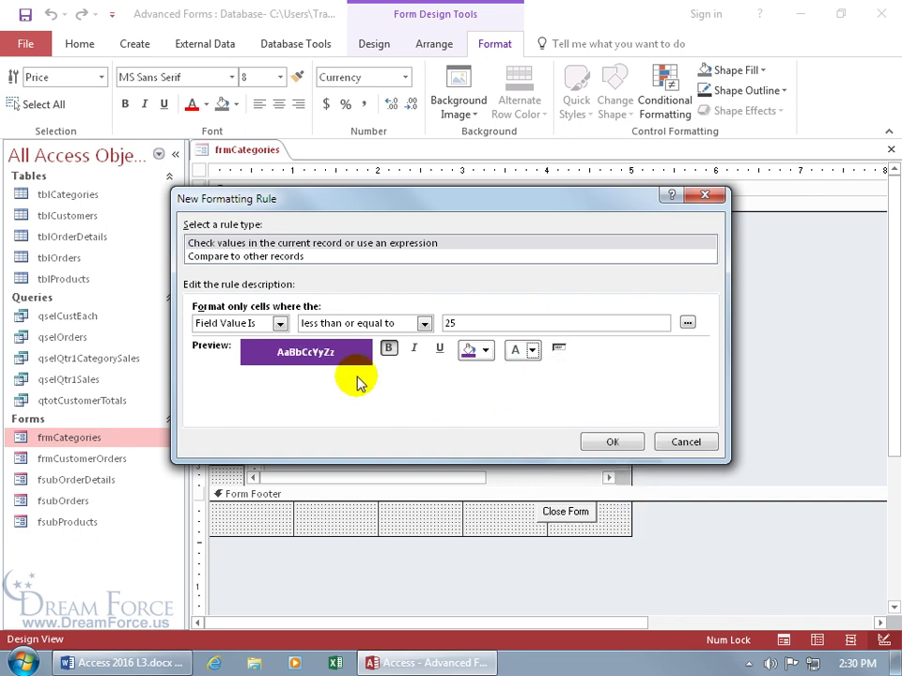
pyautogui.click(606, 442)
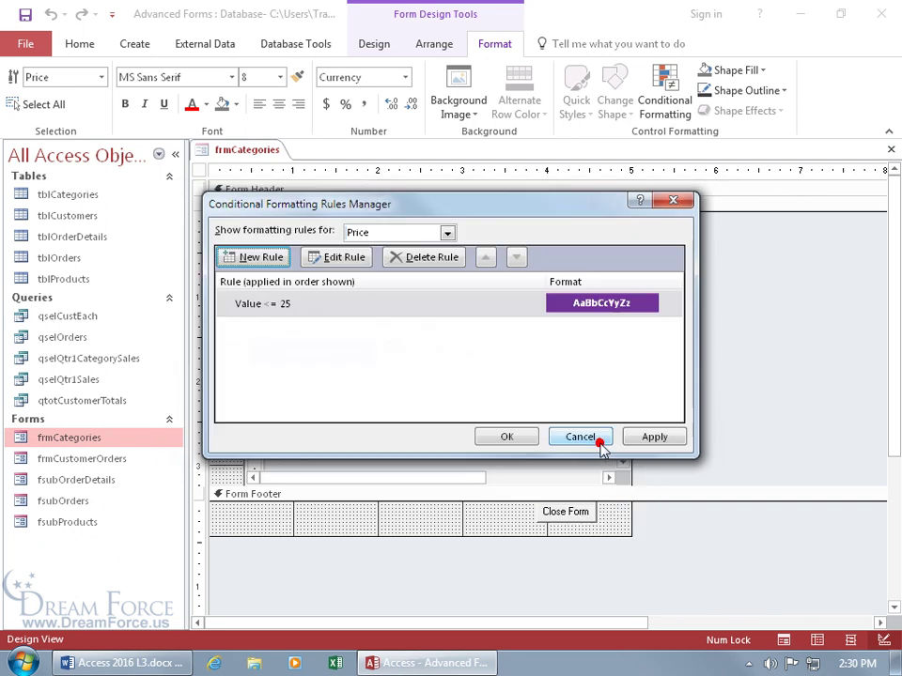
pyautogui.click(519, 440)
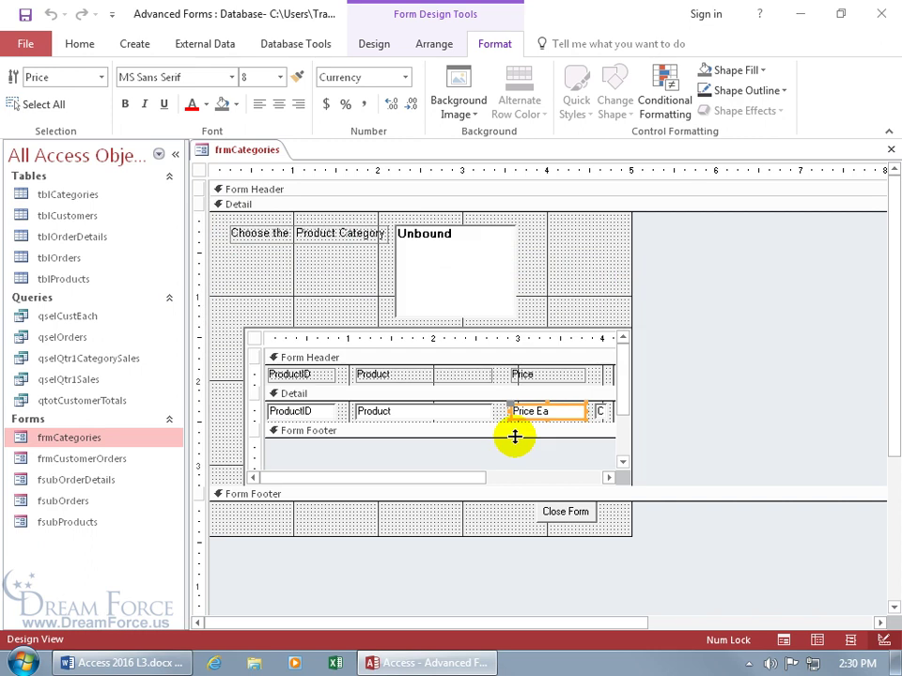
# Switch to Form View and advance to record 5, where Tiki torch's $19.95 shows purple
pyautogui.rightClick(240, 156)
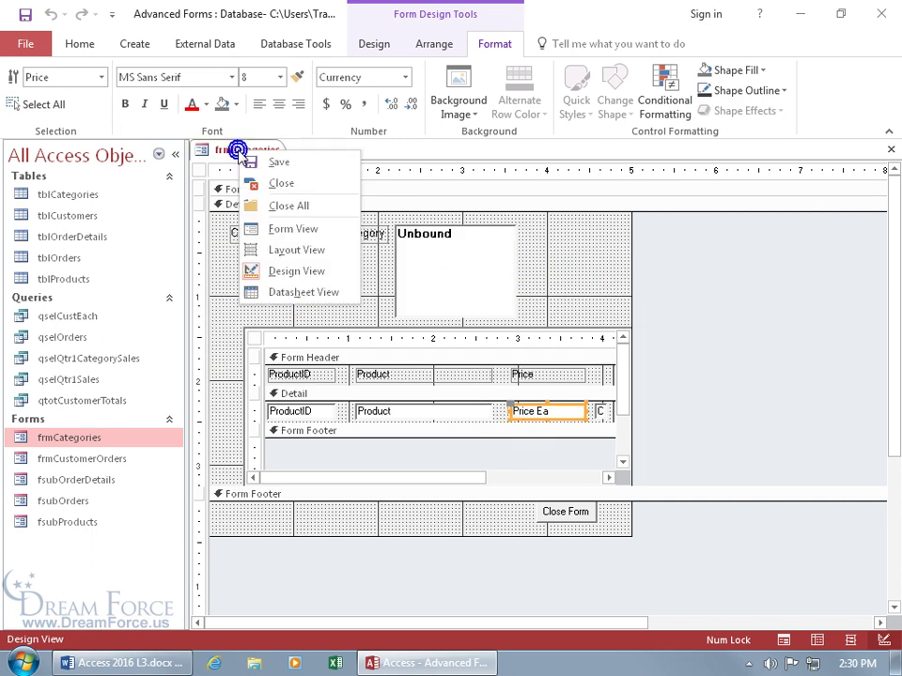
pyautogui.click(274, 228)
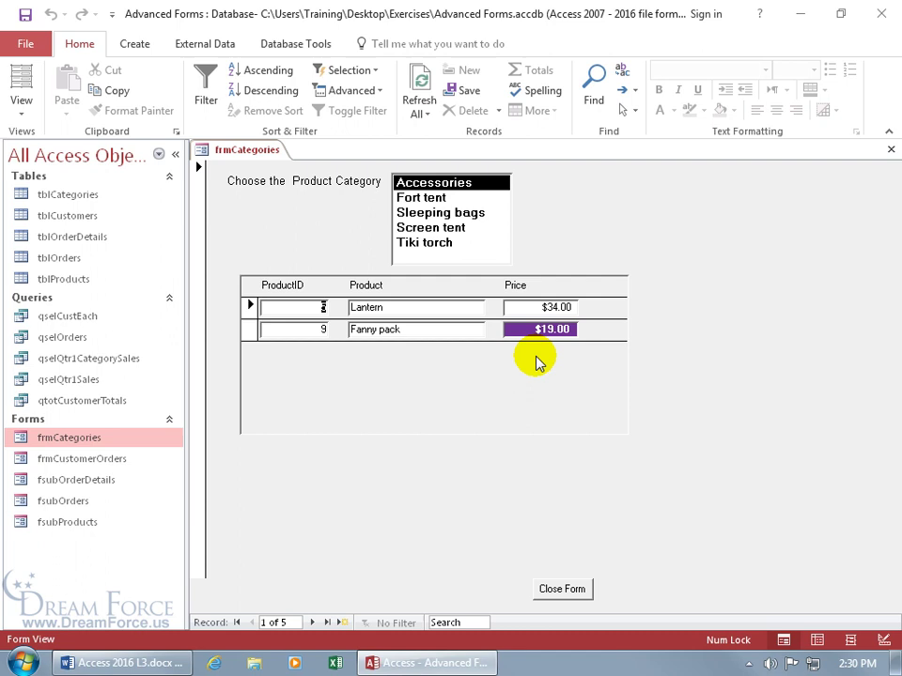
pyautogui.click(312, 623)
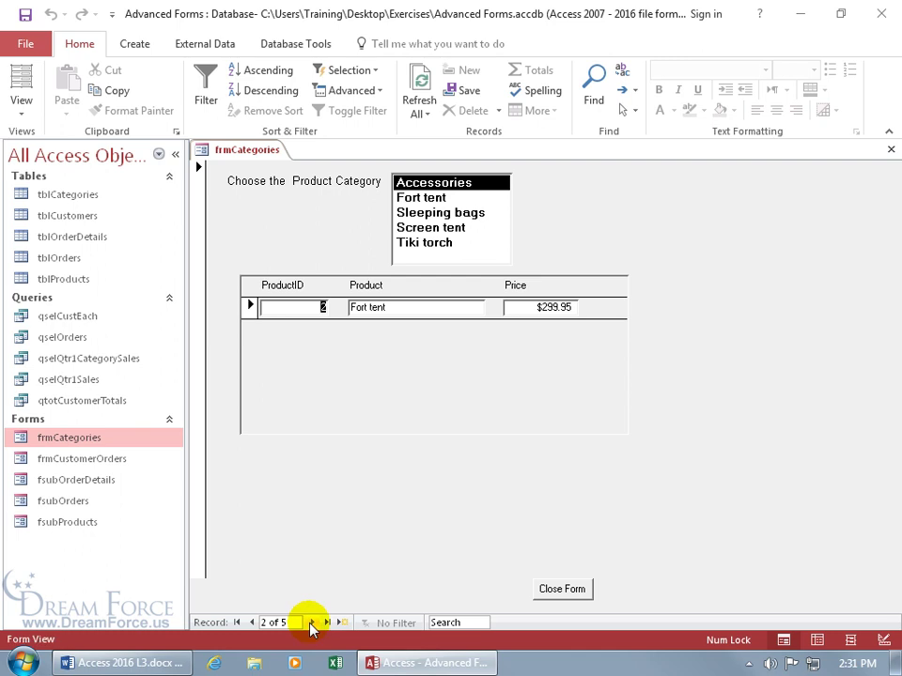
pyautogui.click(312, 623)
pyautogui.click(312, 623)
pyautogui.click(311, 623)
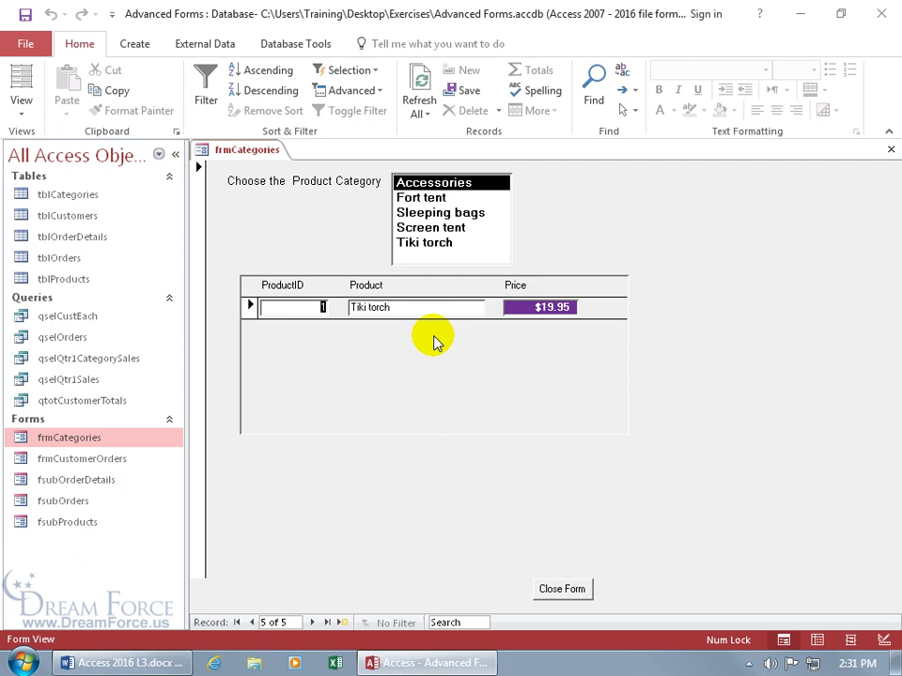
# Return frmCategories to Design View and select the subform's Product text box
pyautogui.rightClick(471, 478)
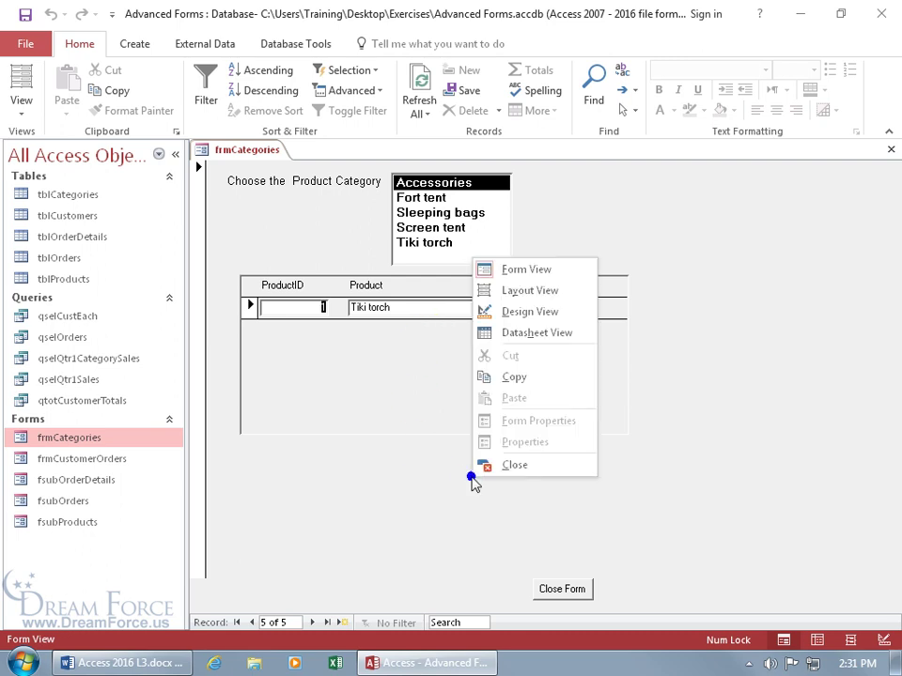
pyautogui.click(520, 312)
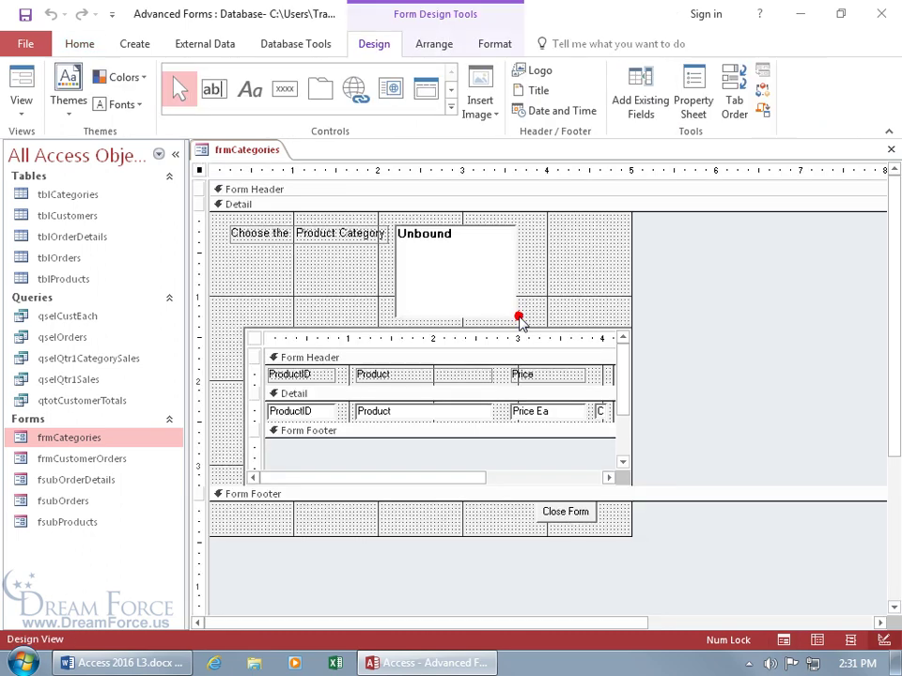
pyautogui.click(451, 409)
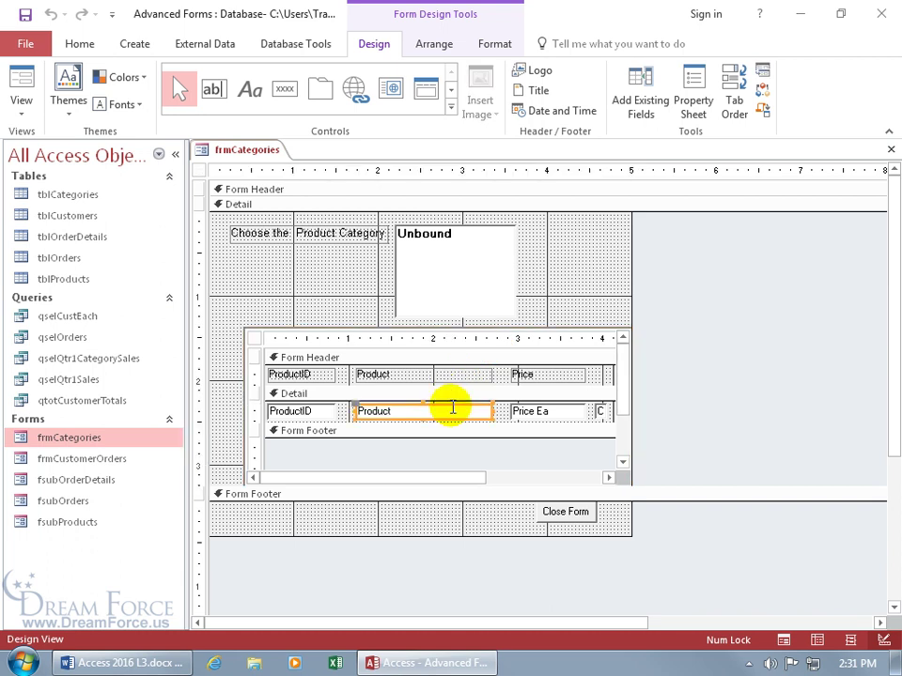
pyautogui.click(495, 47)
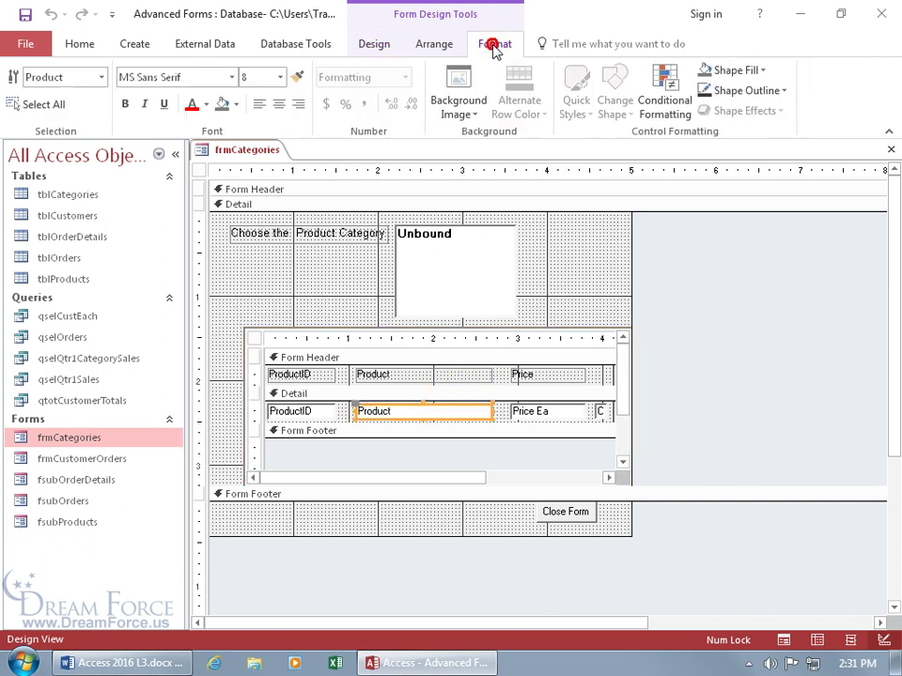
# Add a new conditional formatting rule for Product using 'Expression Is'
pyautogui.click(665, 103)
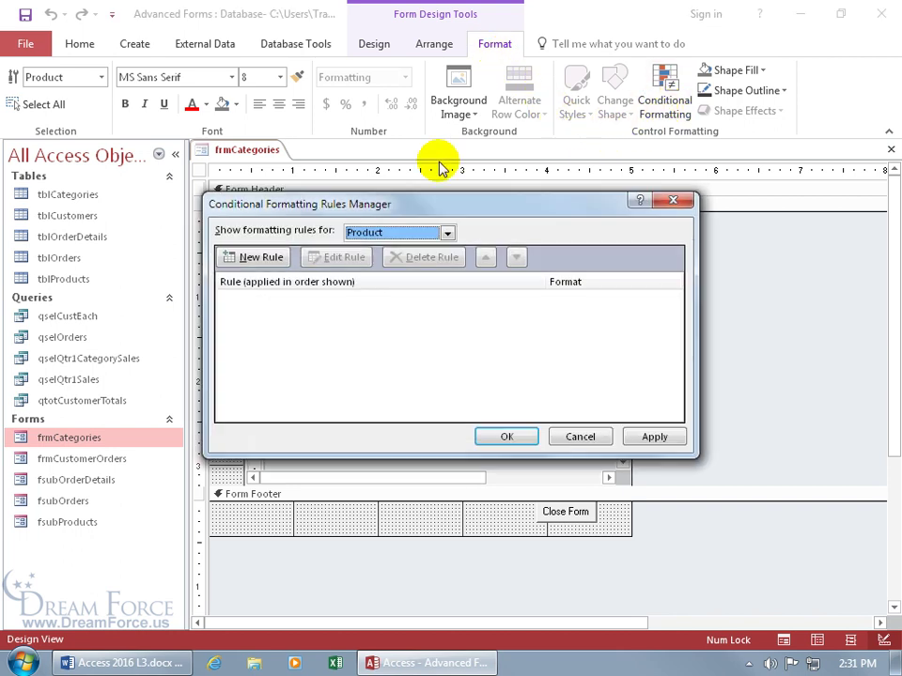
pyautogui.click(252, 256)
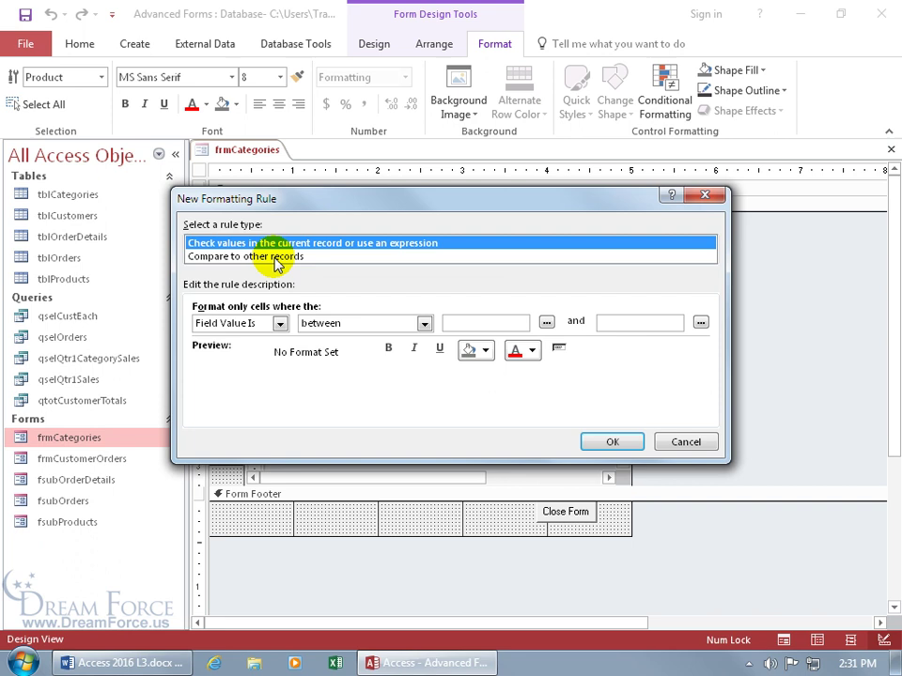
pyautogui.click(279, 323)
pyautogui.click(265, 347)
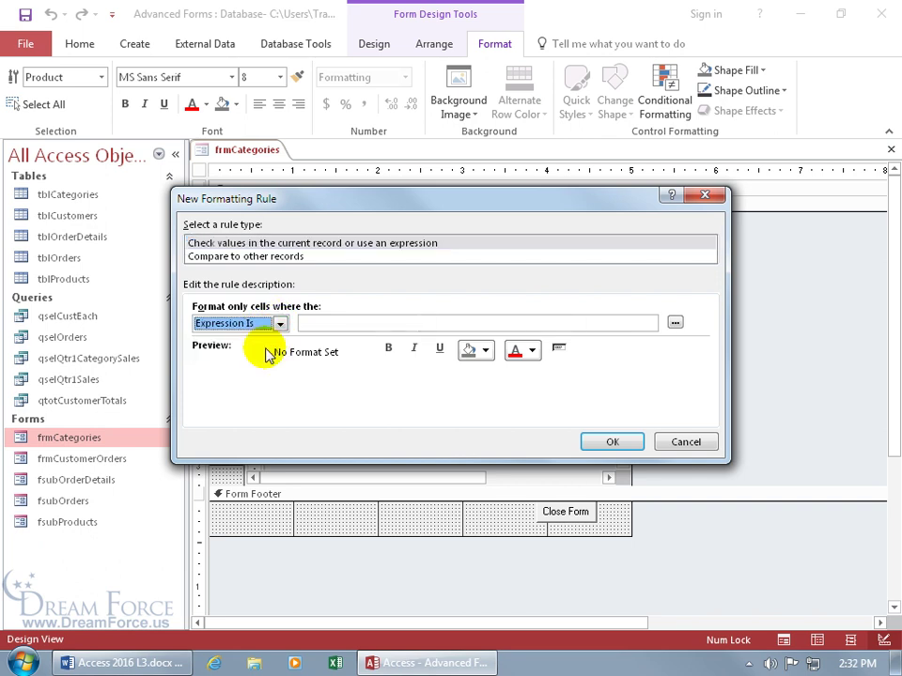
# Paste [Forms]![frmCategories]![fsubProducts]![Price ea]<=25 into the rule's expression box
pyautogui.click(422, 324)
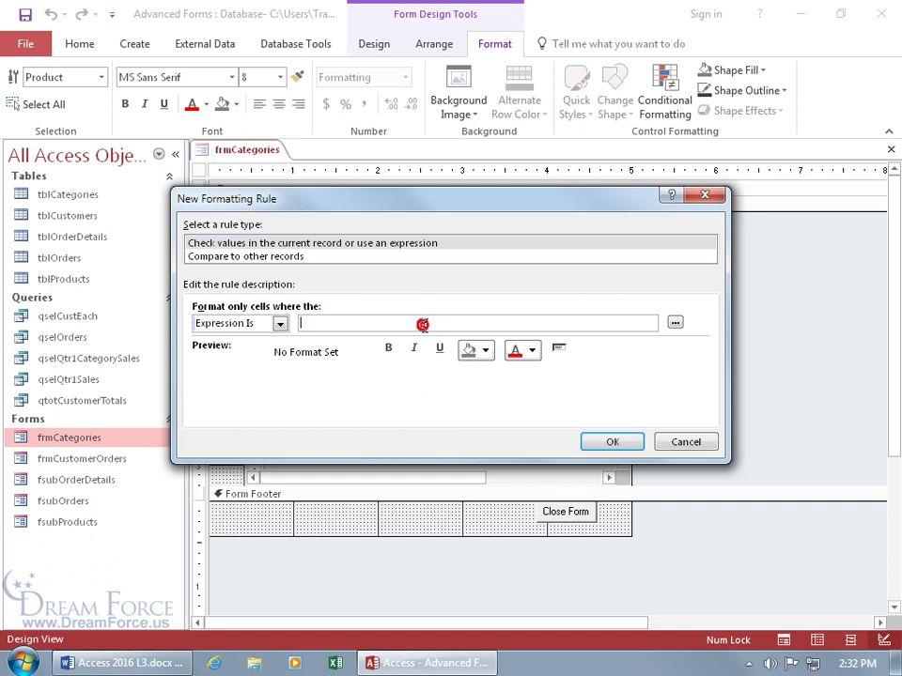
pyautogui.write('[Forms]![frmCategories]![fsubProducts]![Price ea]<=25')
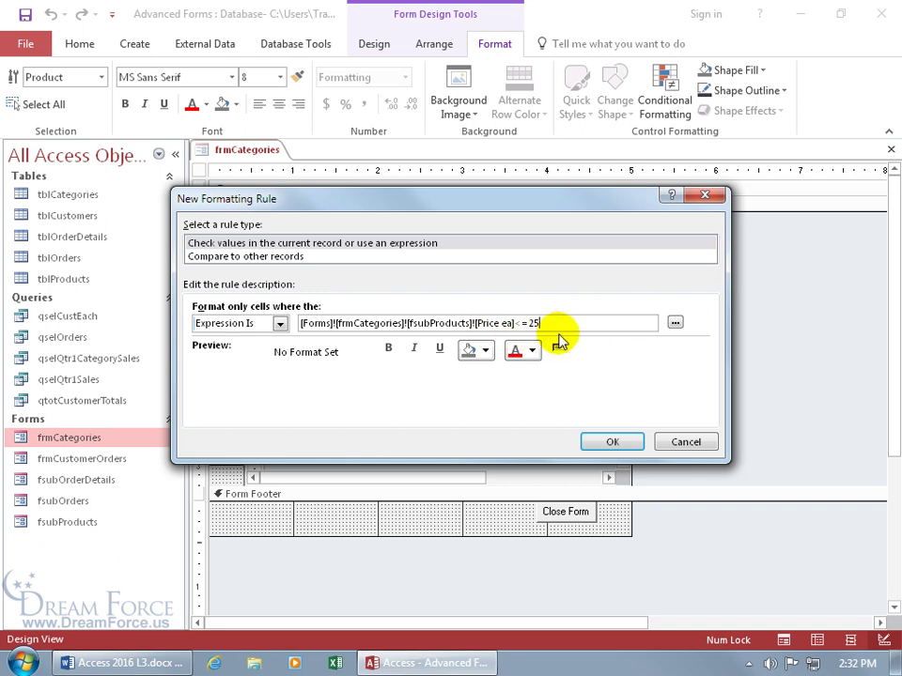
# Make the Product rule's format bold with a light purple fill and white font colour
pyautogui.click(388, 349)
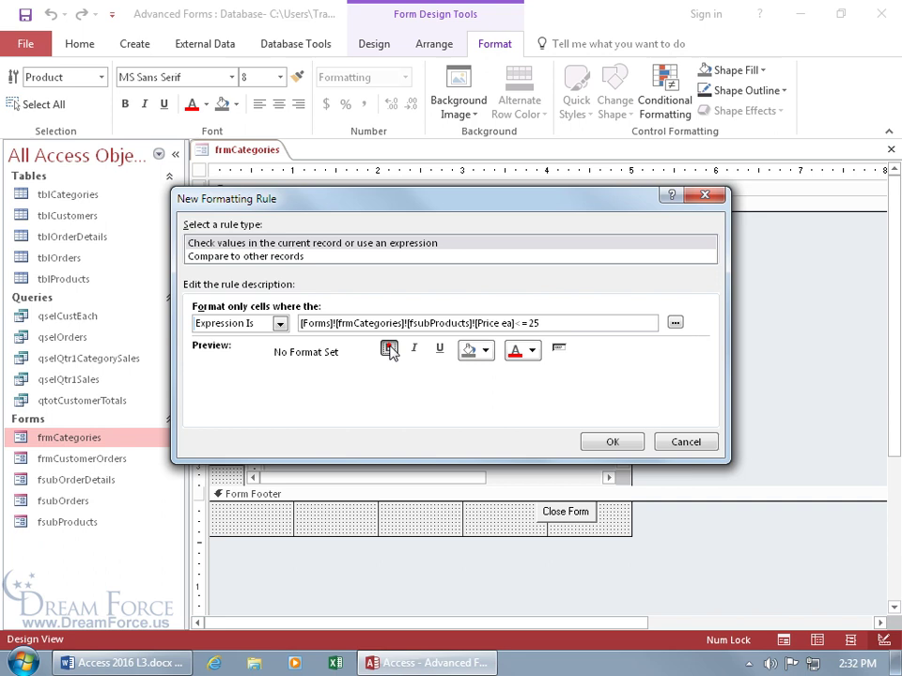
pyautogui.click(484, 350)
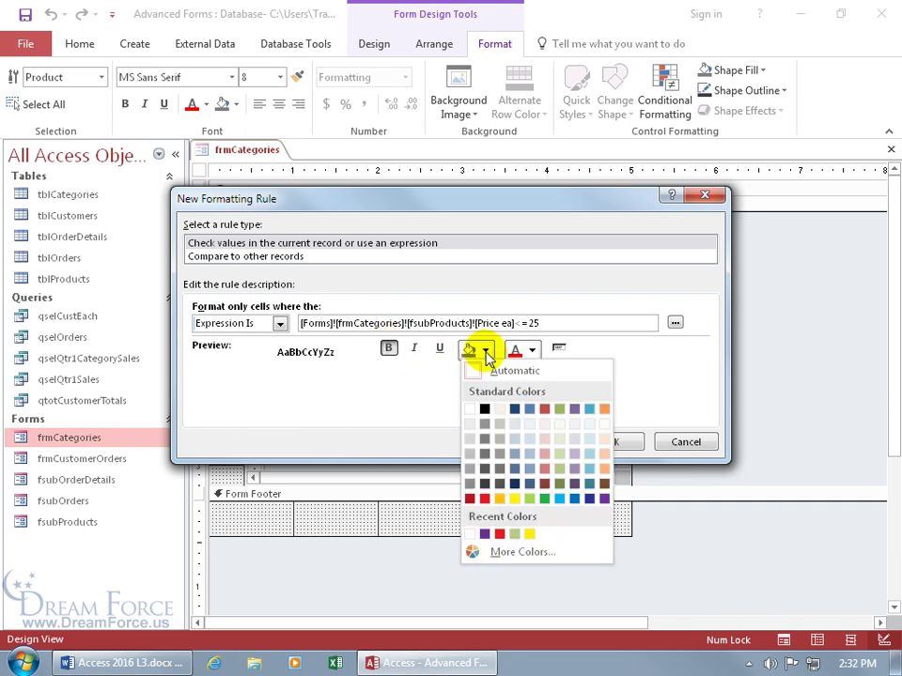
pyautogui.click(573, 455)
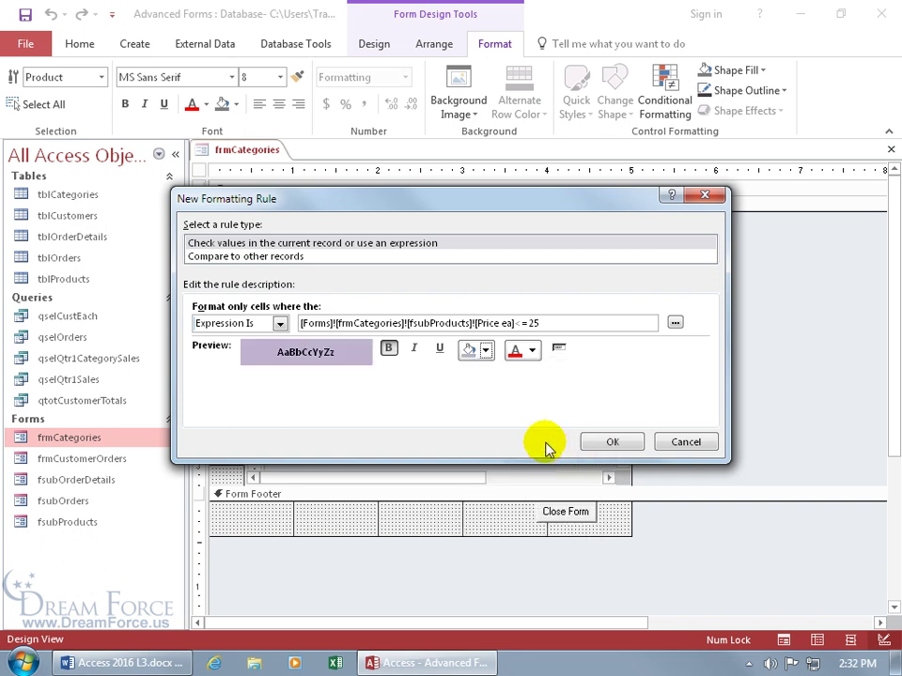
pyautogui.click(532, 352)
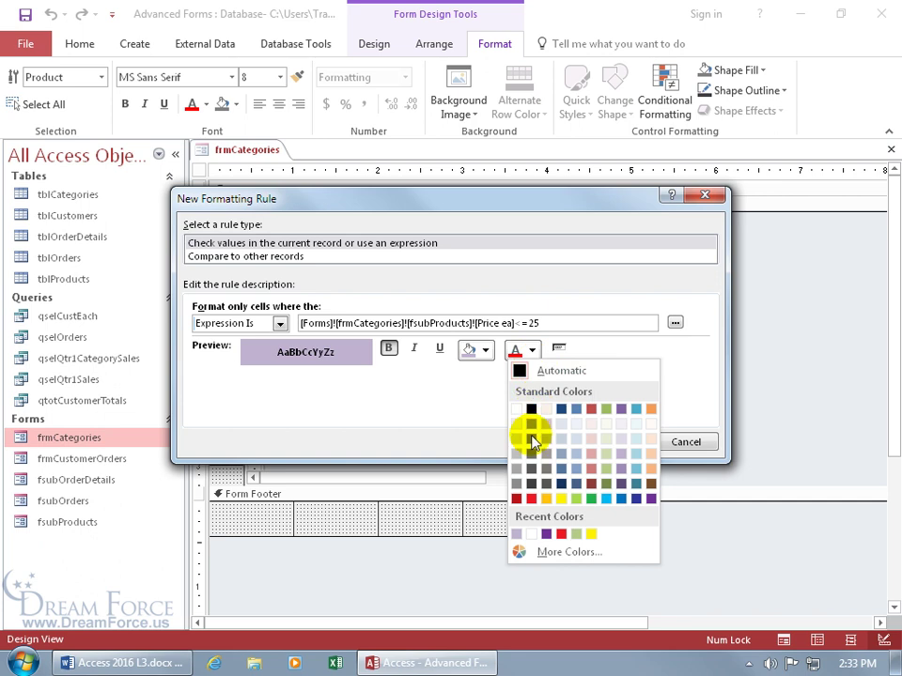
pyautogui.click(531, 498)
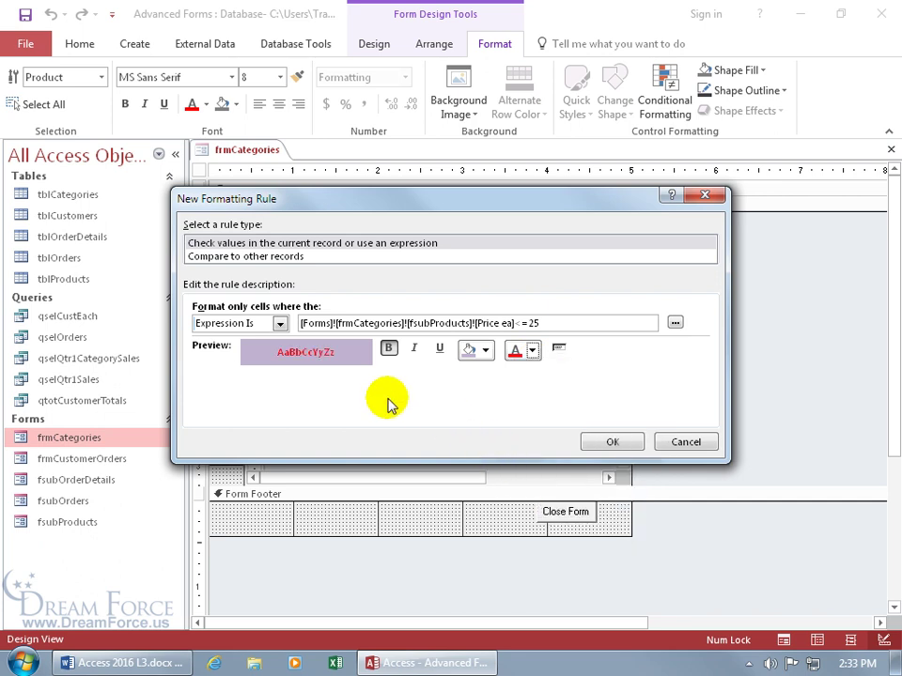
pyautogui.click(533, 352)
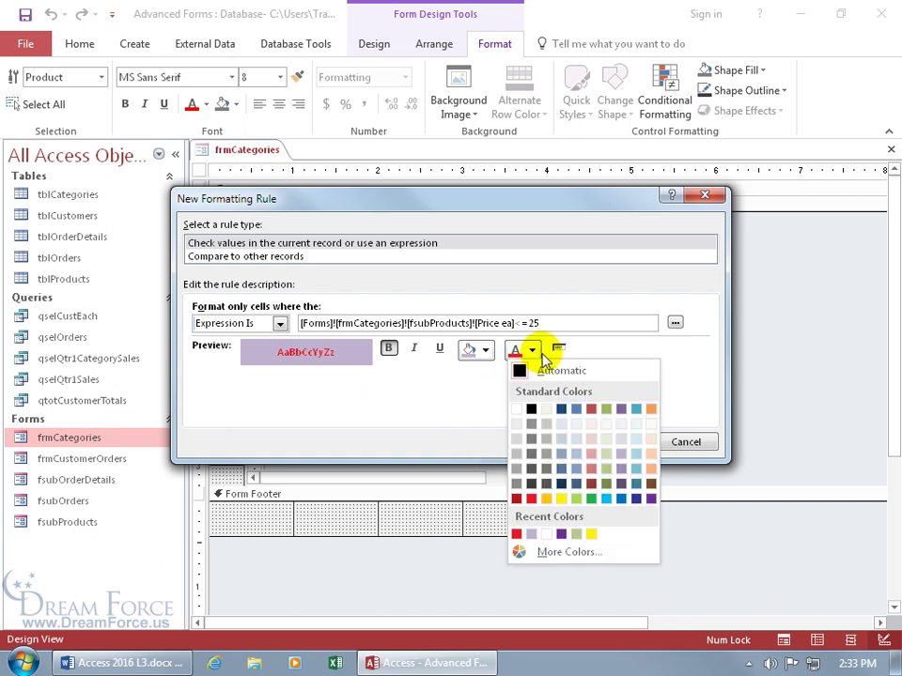
pyautogui.click(515, 409)
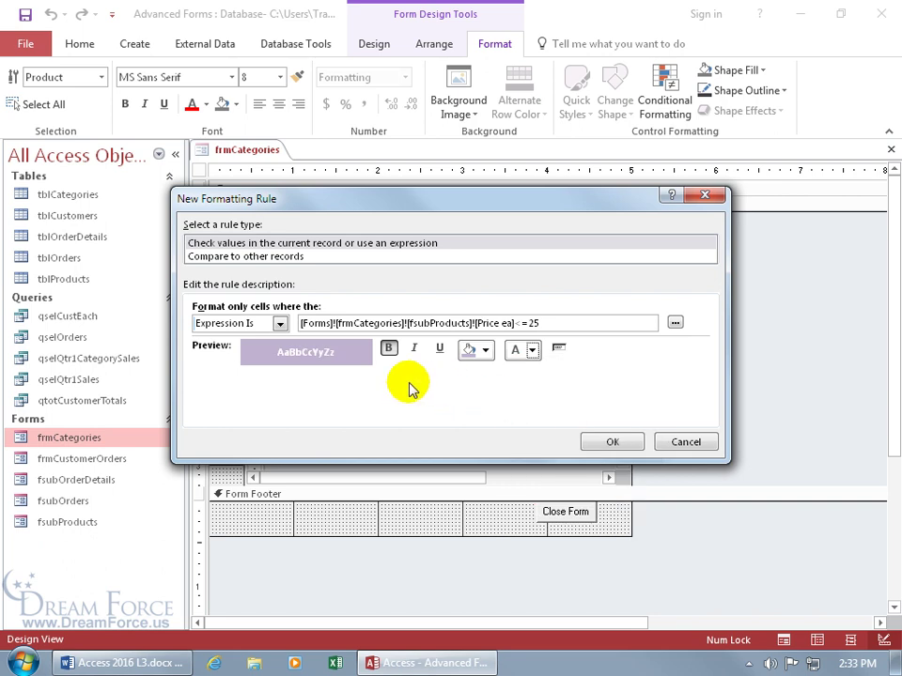
# Save the Product rule, close the rules manager, and switch frmCategories to Form View
pyautogui.click(606, 440)
pyautogui.click(508, 437)
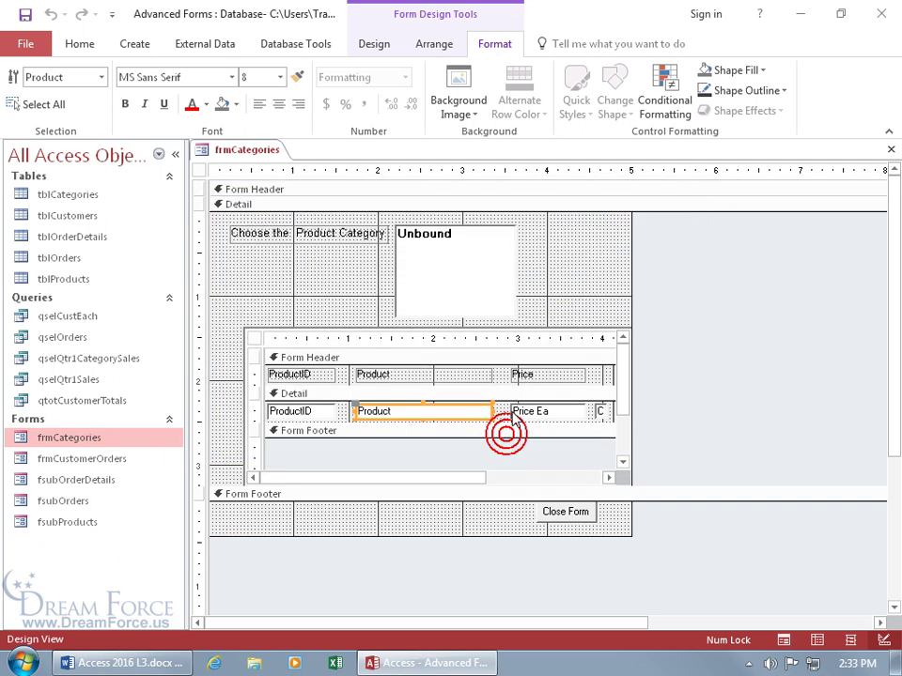
pyautogui.rightClick(239, 153)
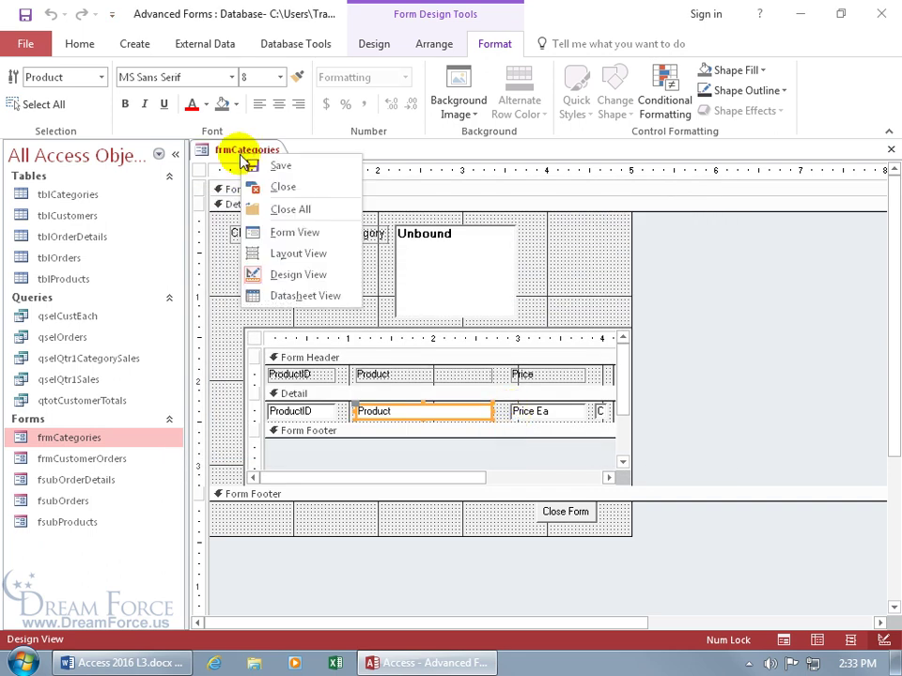
pyautogui.click(282, 232)
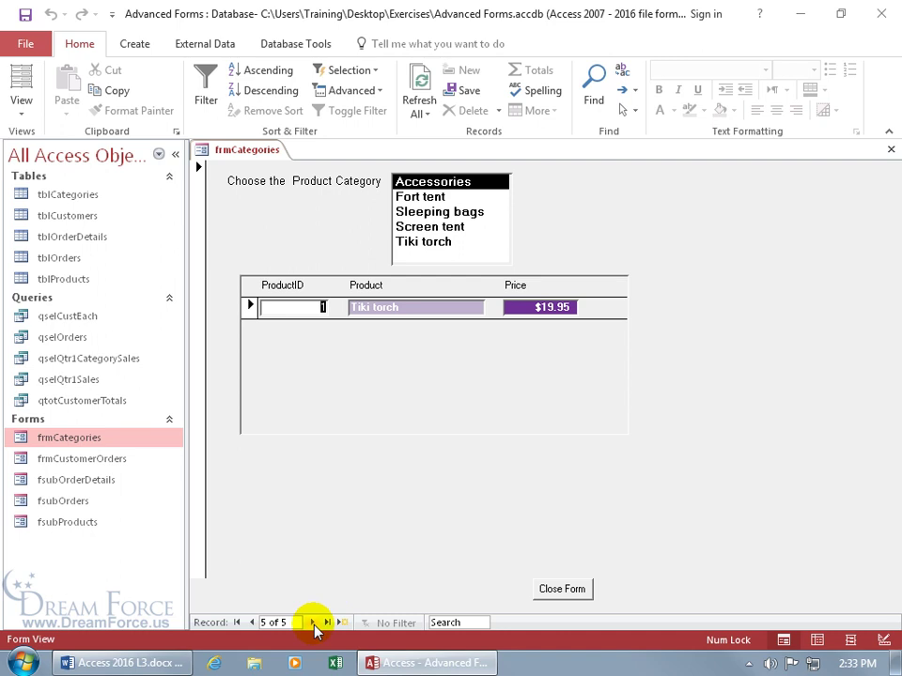
# Step back to the first category, Accessories, where Fanny pack appears purple-highlighted
pyautogui.click(250, 623)
pyautogui.click(250, 622)
pyautogui.click(250, 622)
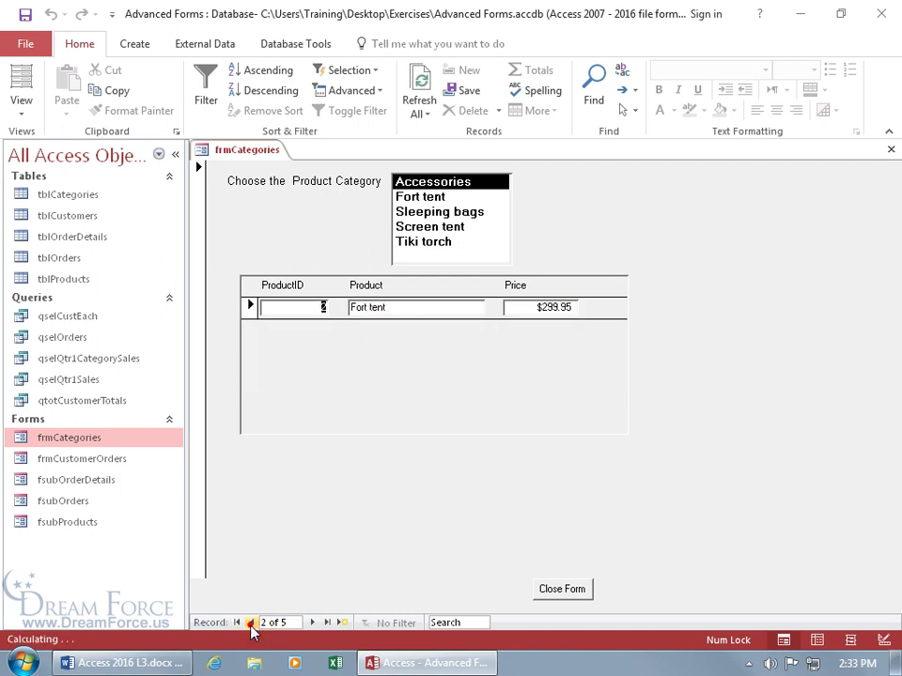
pyautogui.click(250, 623)
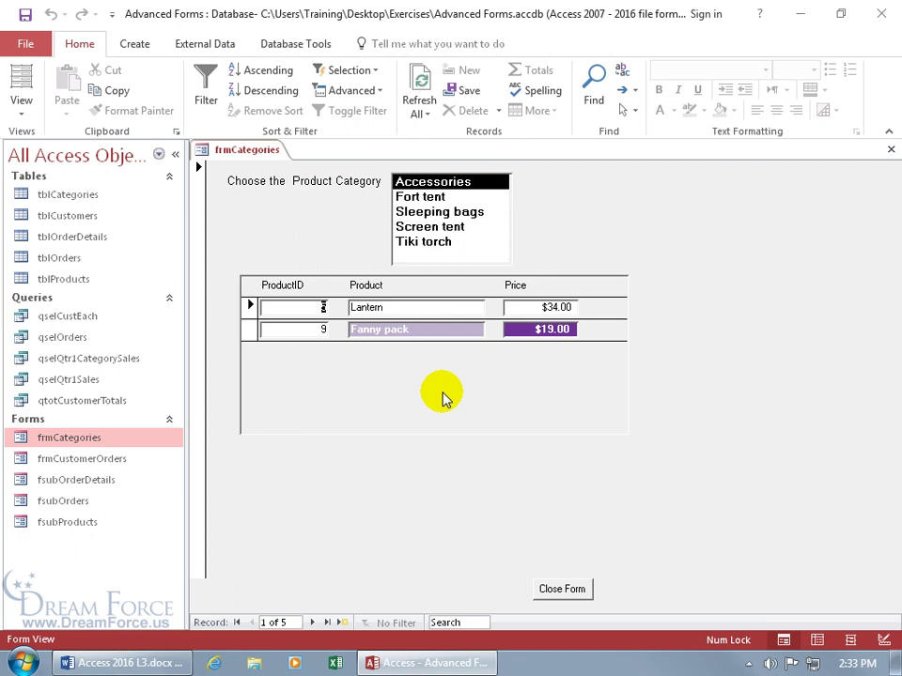
# In Design View, delete the Value <= 25 conditional rule from the Price ea box
pyautogui.rightClick(610, 212)
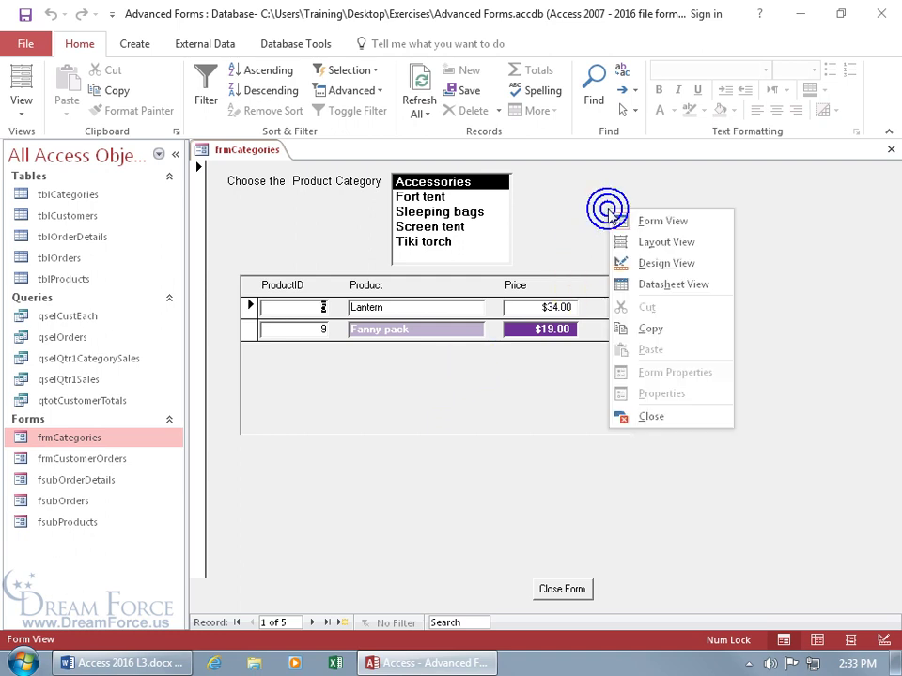
pyautogui.click(646, 268)
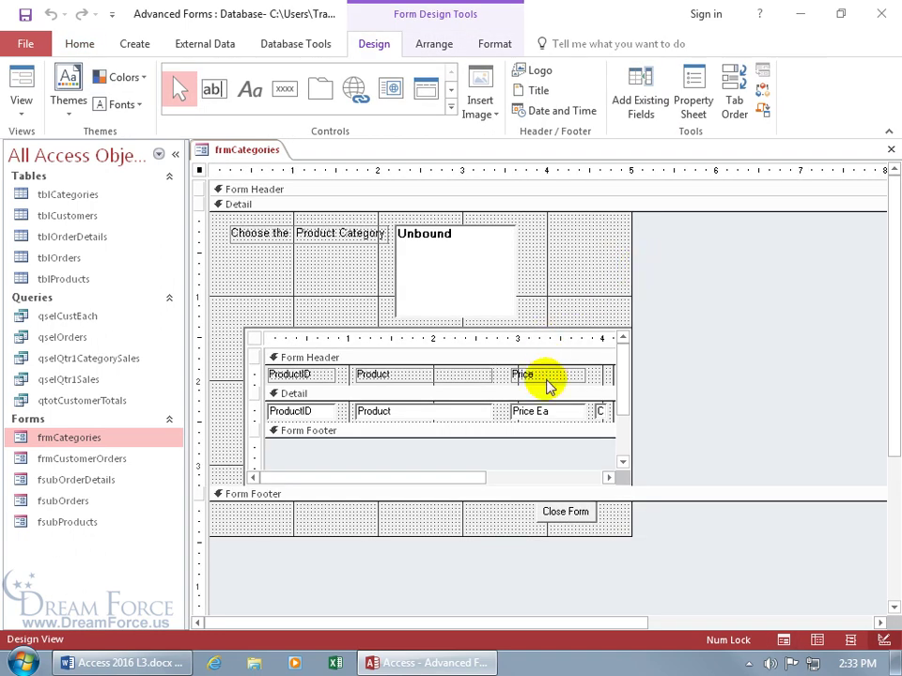
pyautogui.click(520, 409)
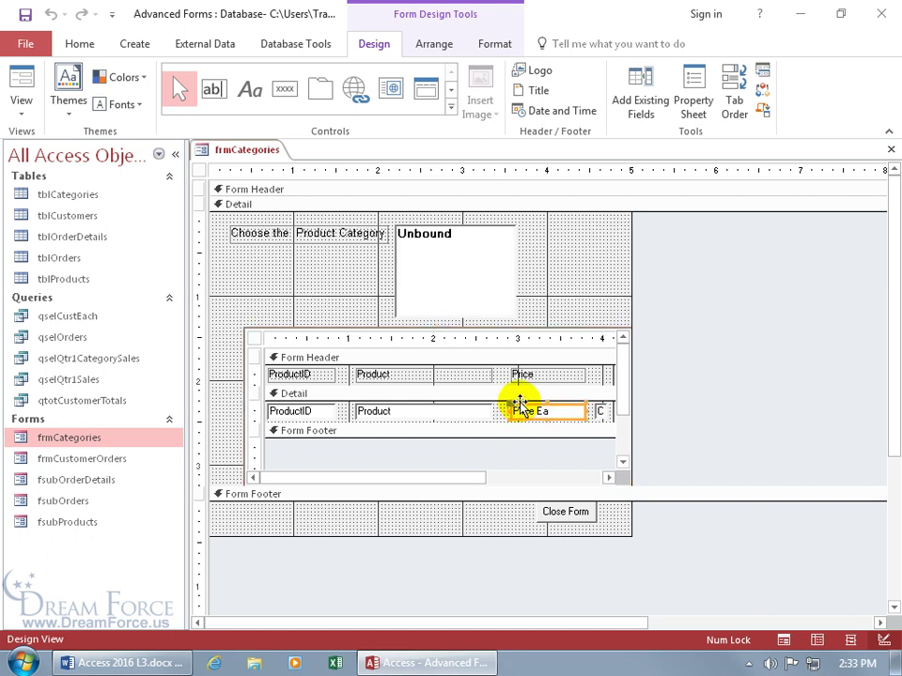
pyautogui.click(494, 43)
pyautogui.click(664, 105)
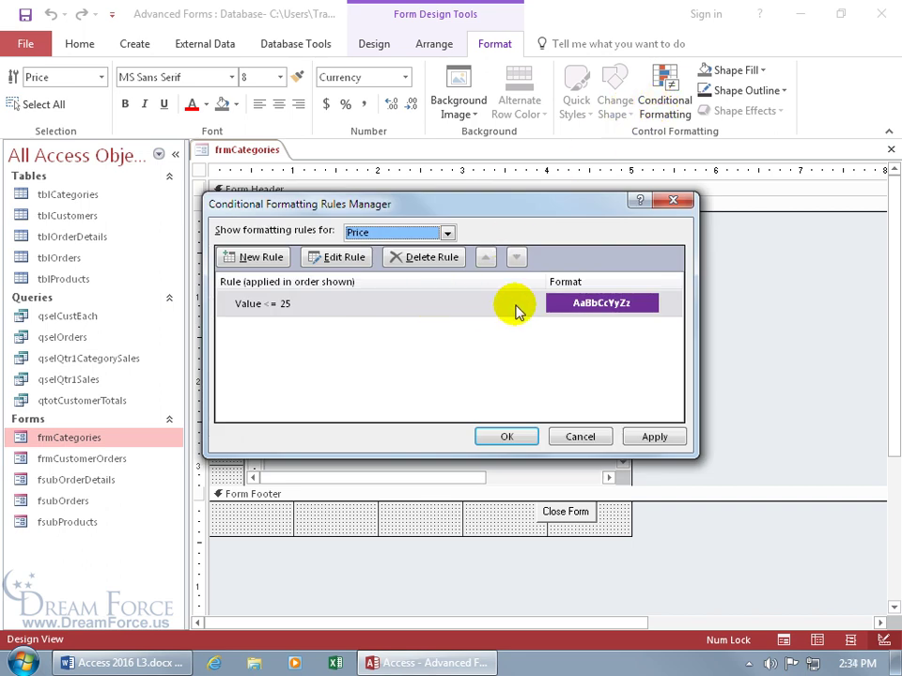
pyautogui.click(416, 258)
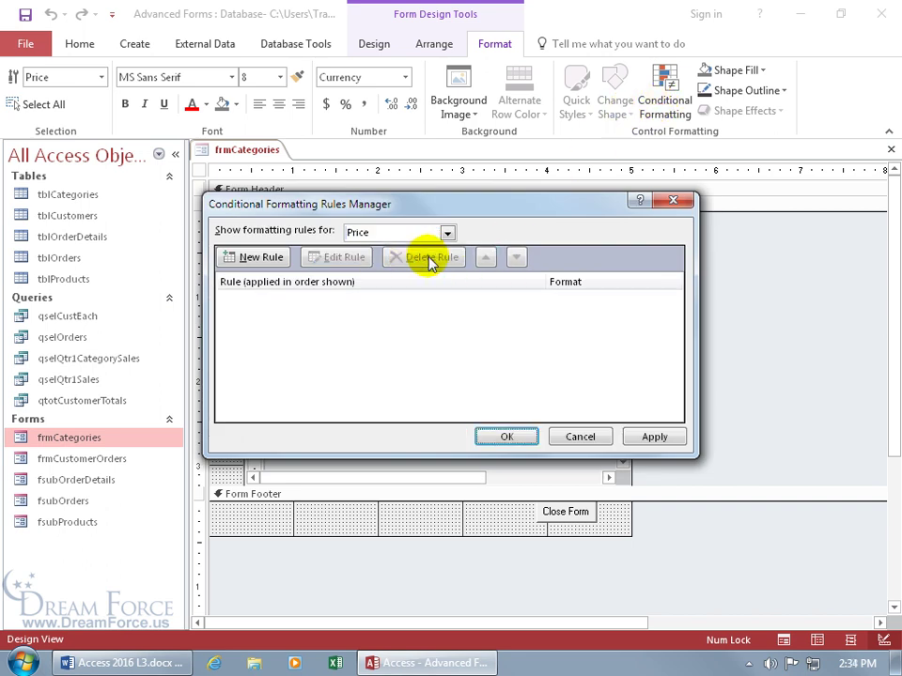
# Switch the rules manager to the Product field and delete its expression rule
pyautogui.click(448, 232)
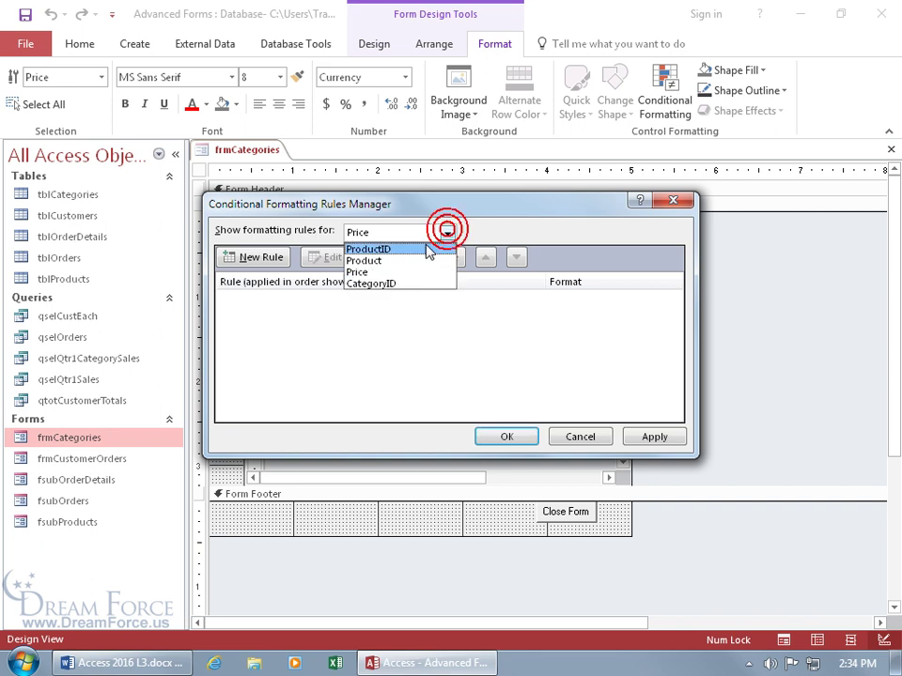
pyautogui.click(416, 259)
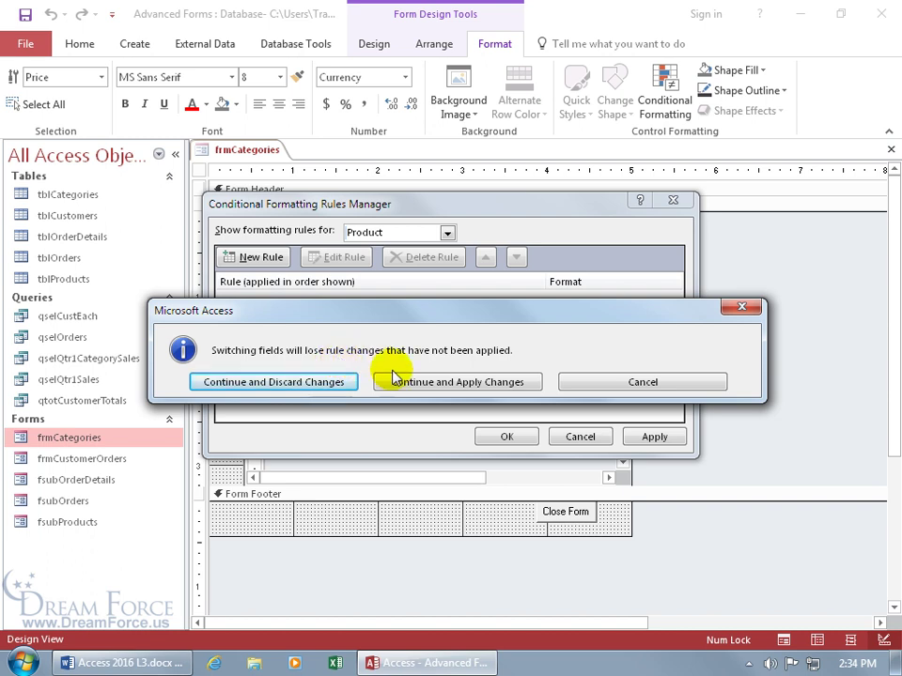
pyautogui.click(465, 383)
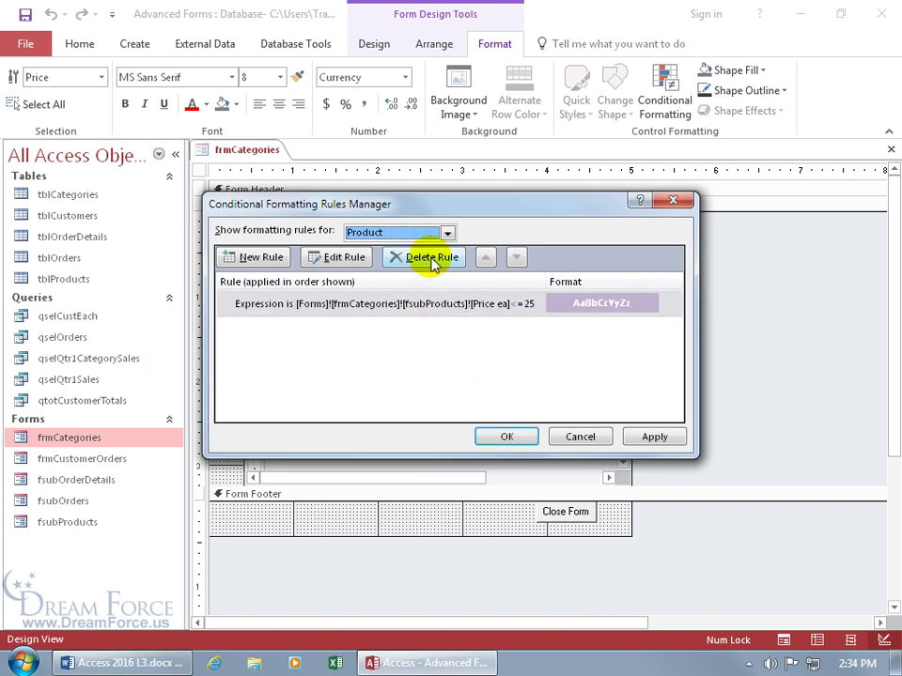
pyautogui.click(432, 259)
# Close the rules manager and switch to Form View, showing Fanny pack without highlighting
pyautogui.click(503, 438)
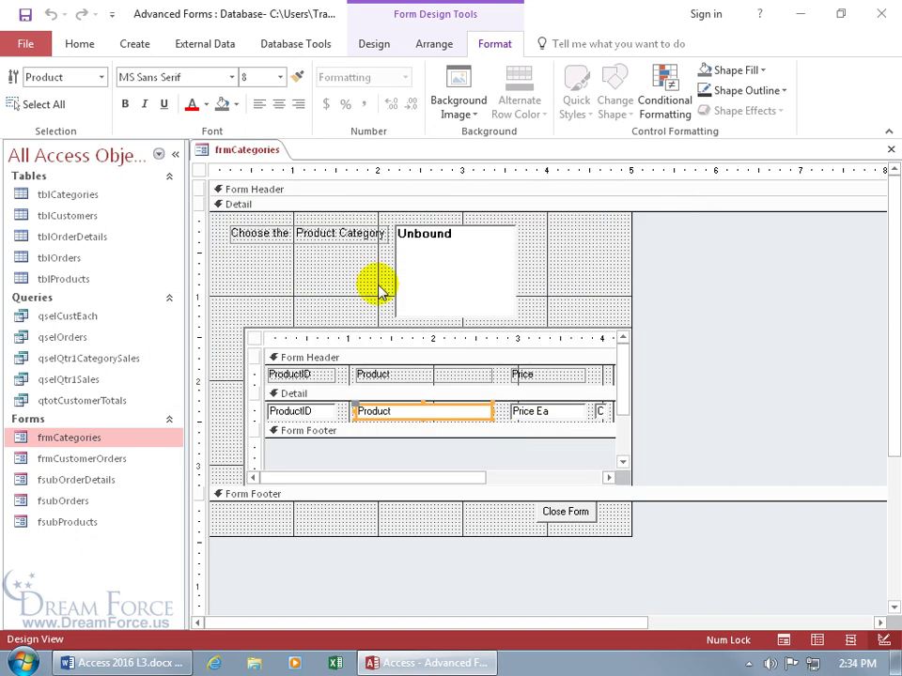
pyautogui.rightClick(270, 154)
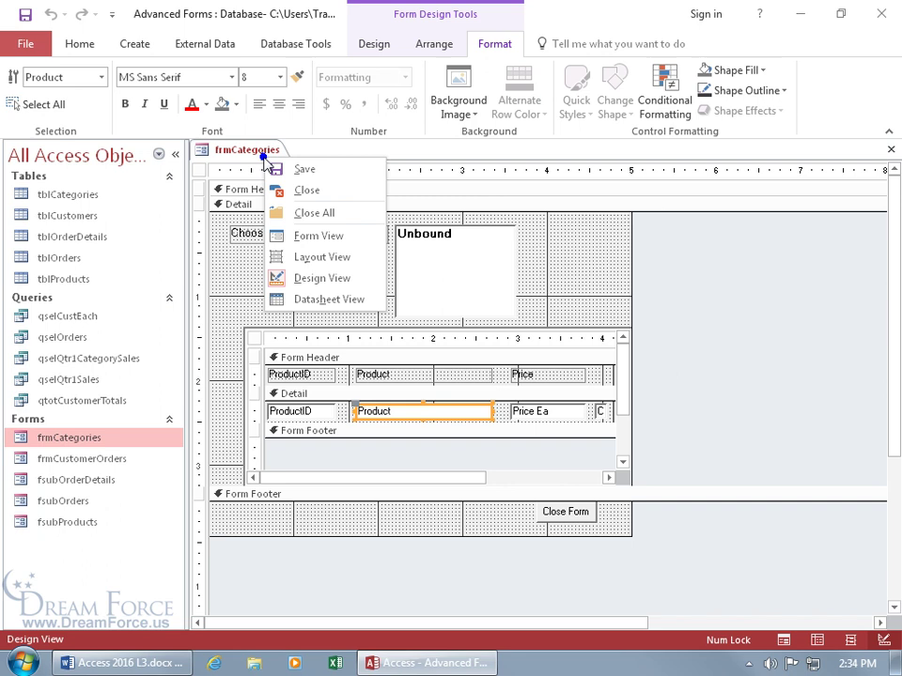
pyautogui.click(300, 240)
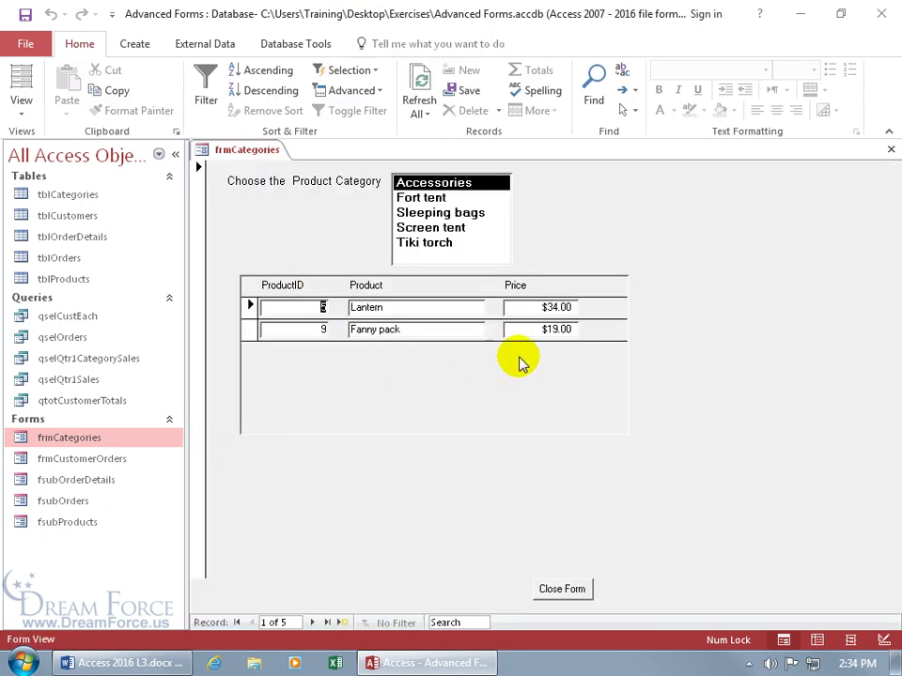